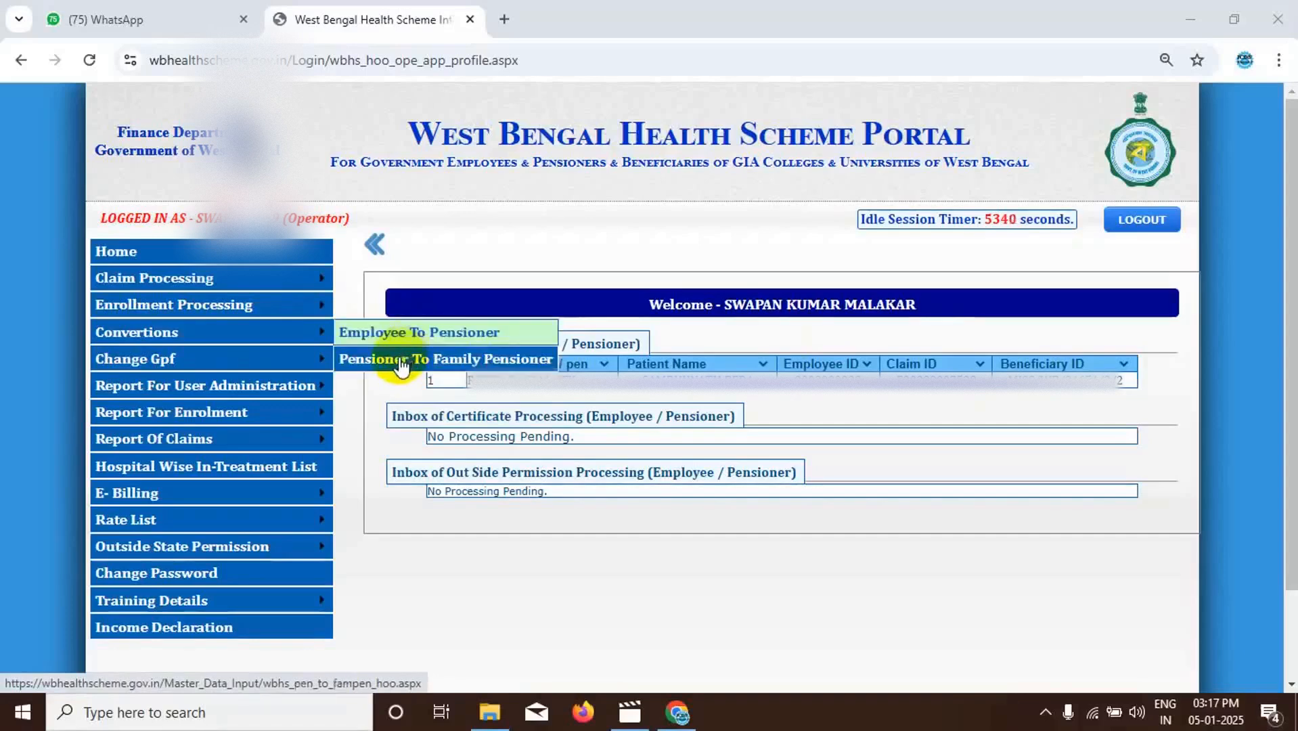
- Open the first listed employee's application for Employee To Pensioner conversion and mark the PPO number as already received
click(404, 338)
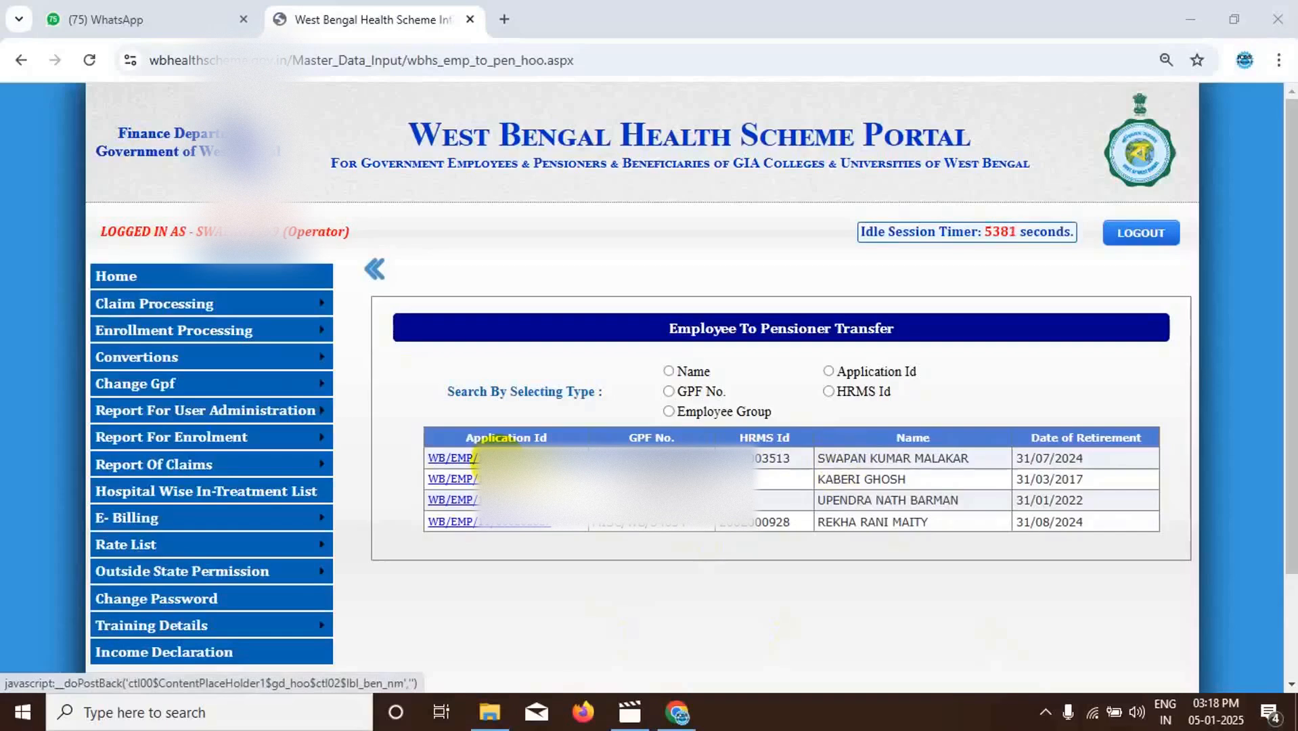
click(476, 458)
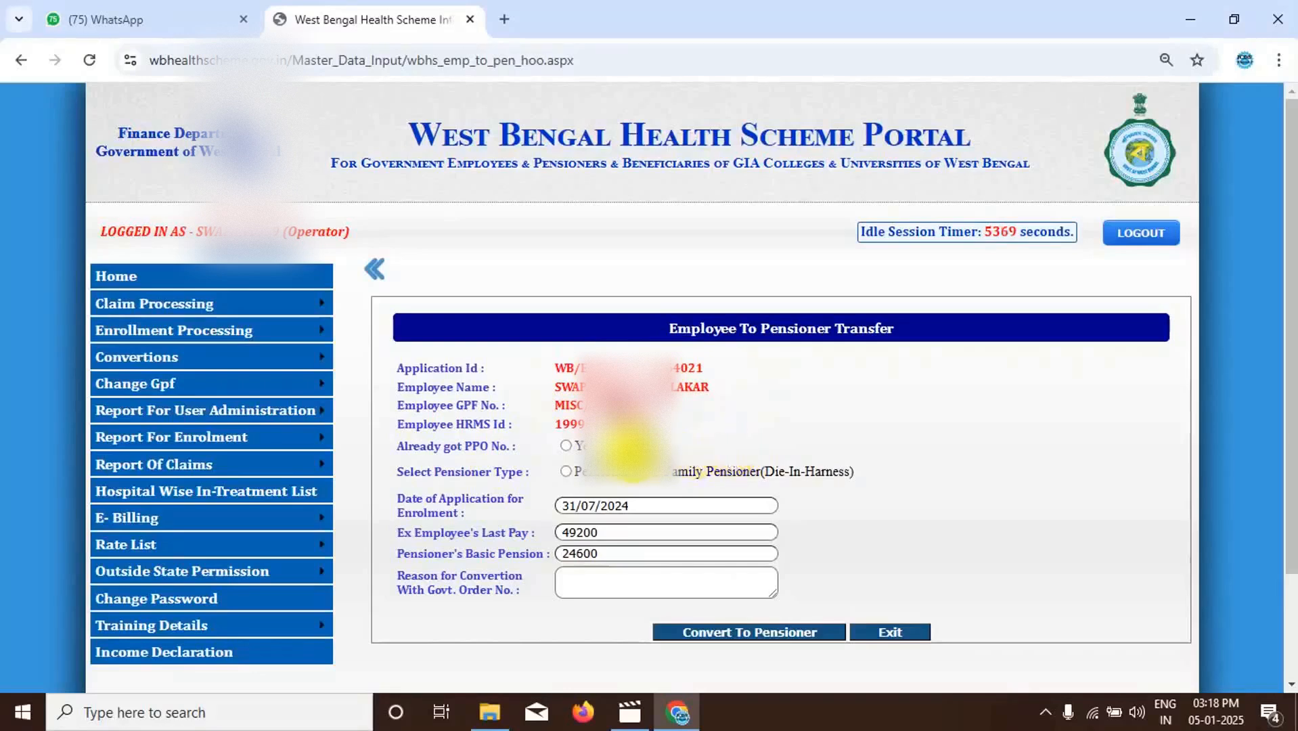
click(566, 446)
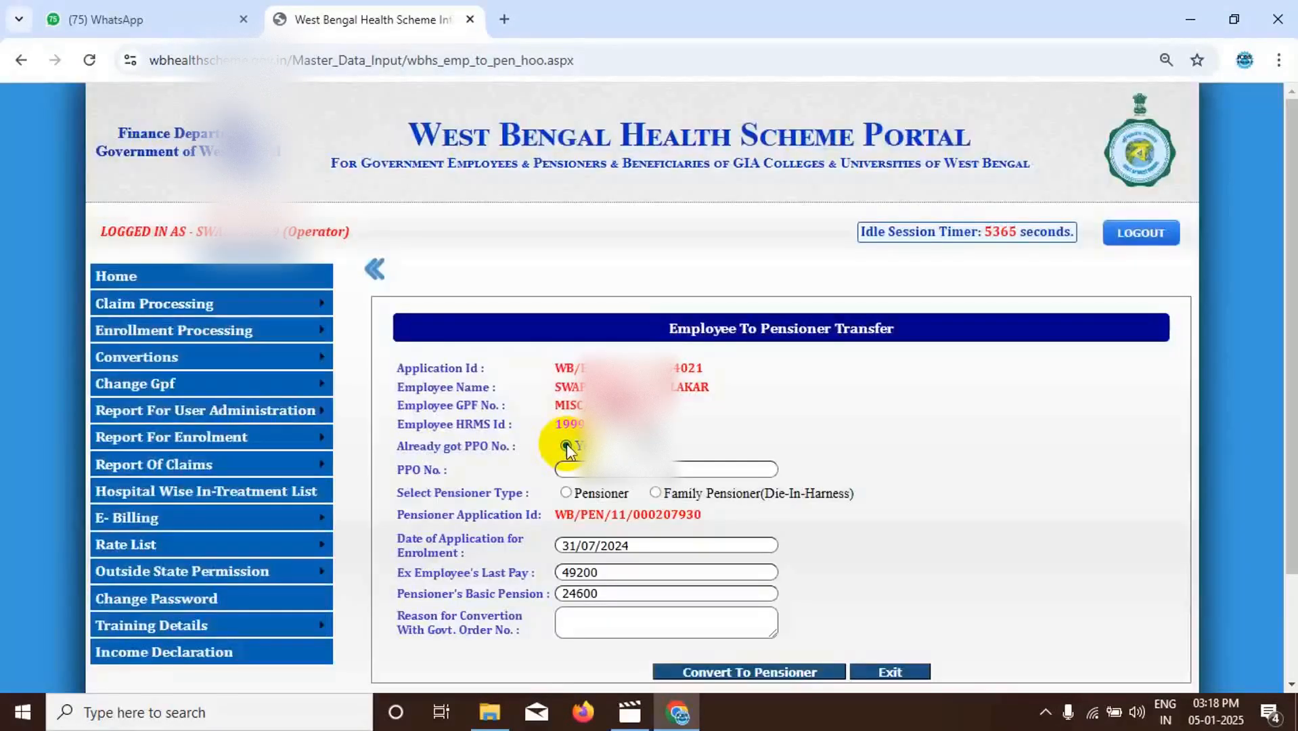
- Enter the employee's PPO number and set the pensioner type to Pensioner
click(613, 469)
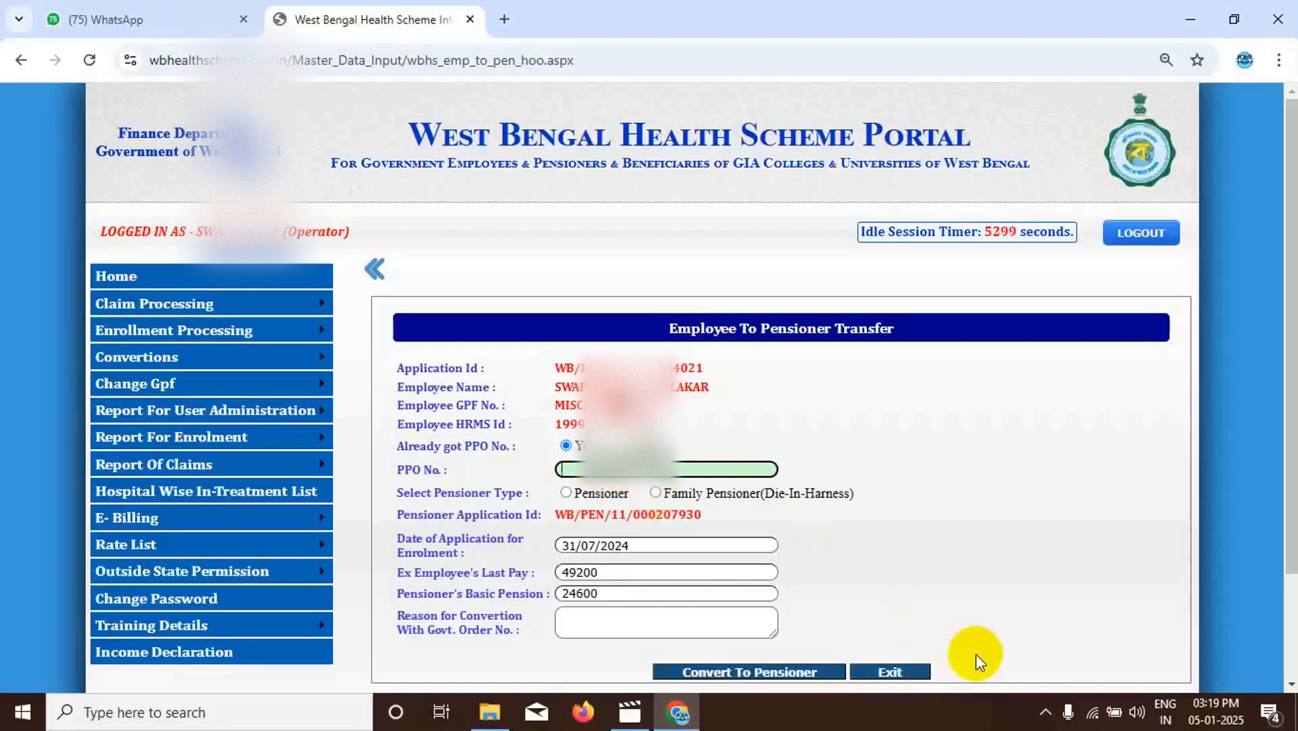
click(581, 470)
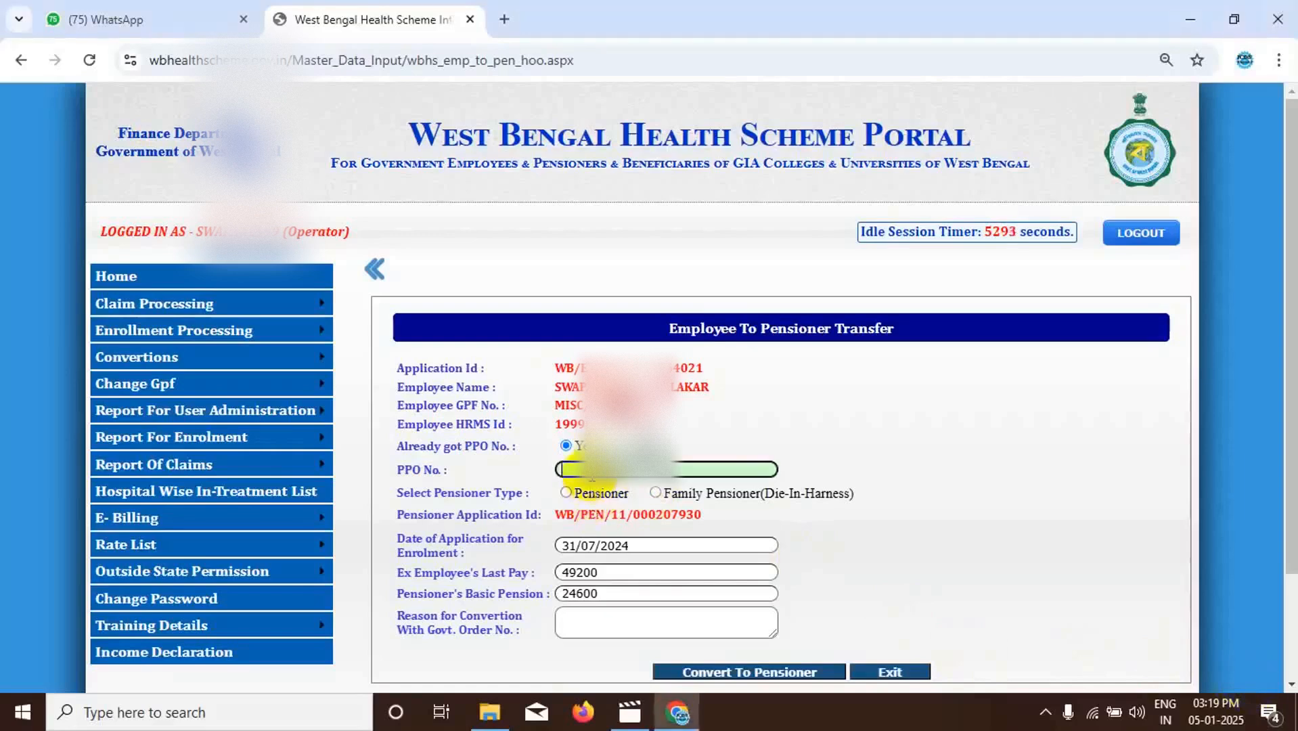
text(112)
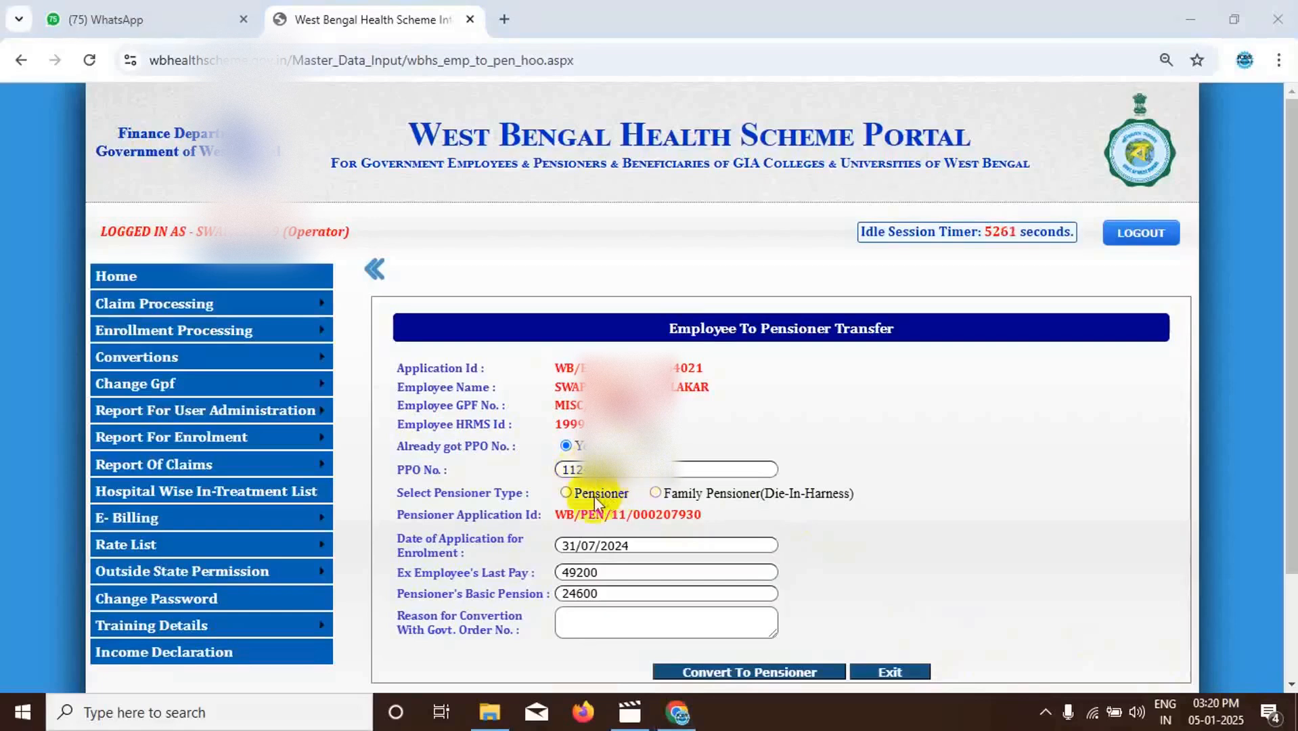
click(565, 494)
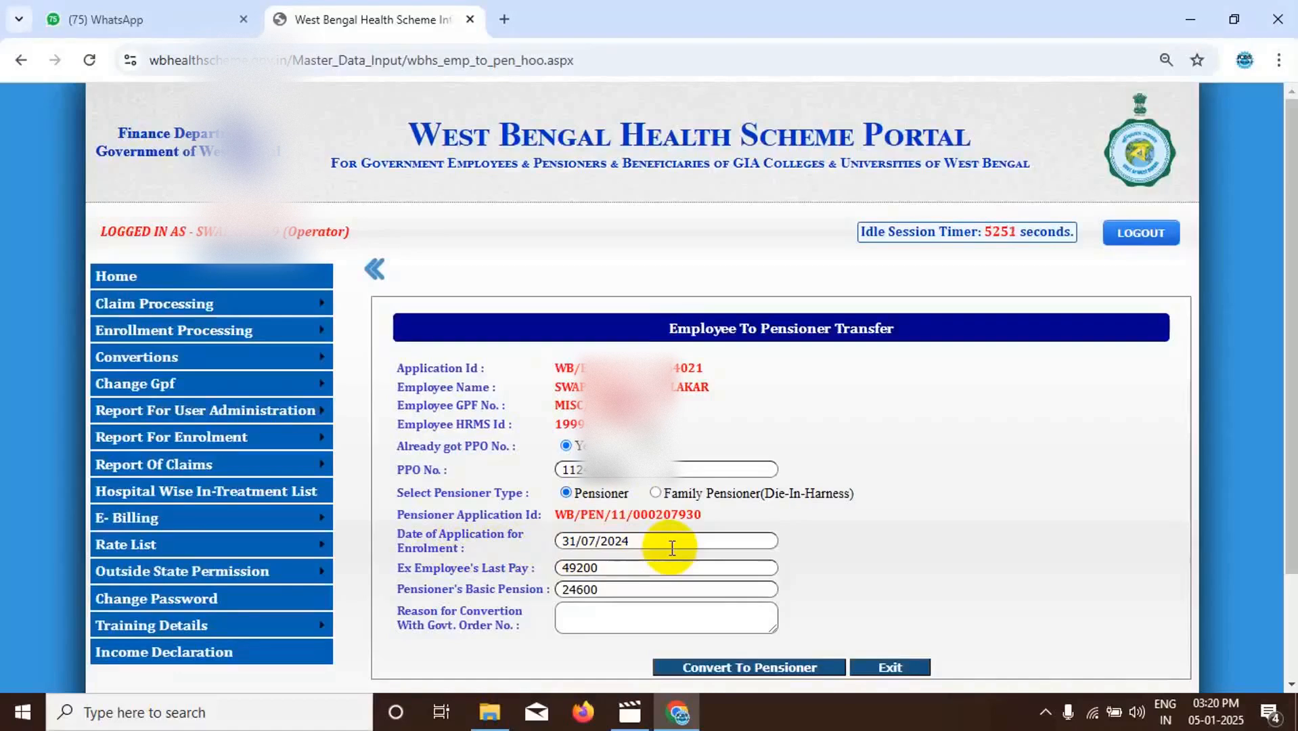
- Give "Due to Retirement" as the reason for conversion and convert the employee to pensioner
scroll(672, 547, down, 1)
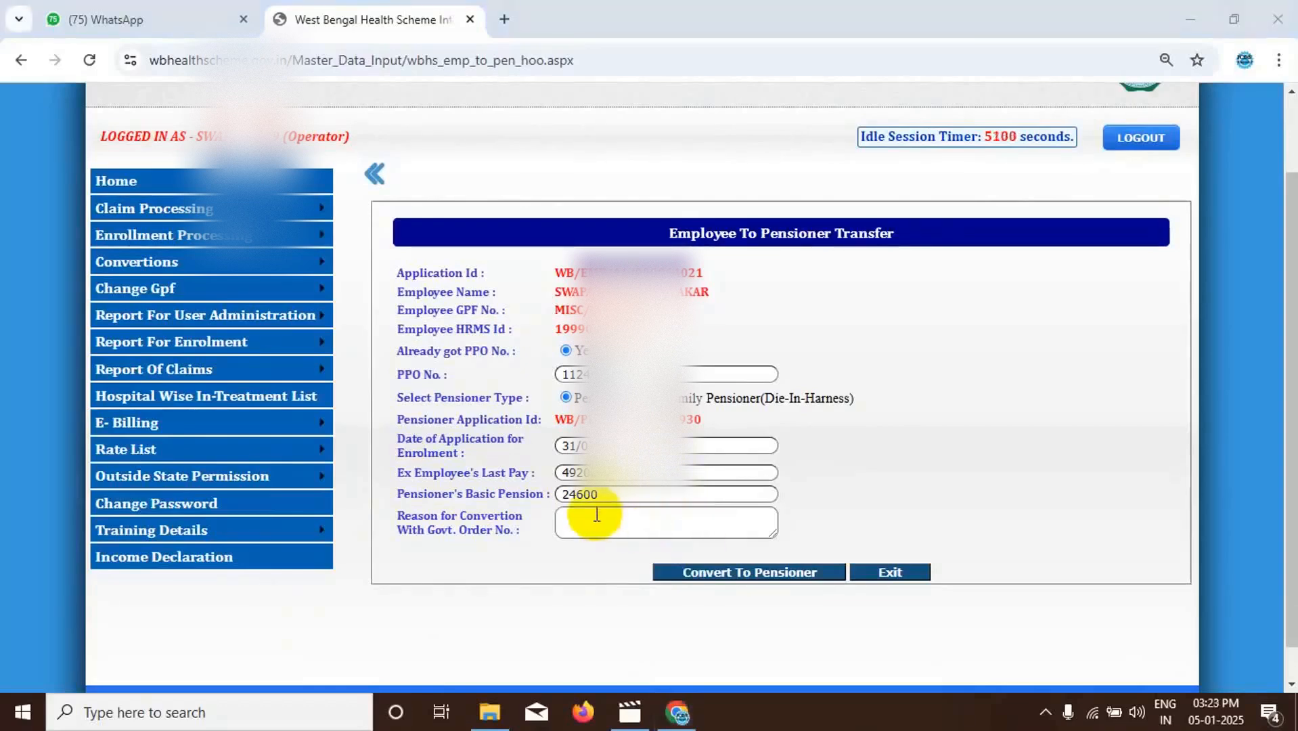
click(596, 516)
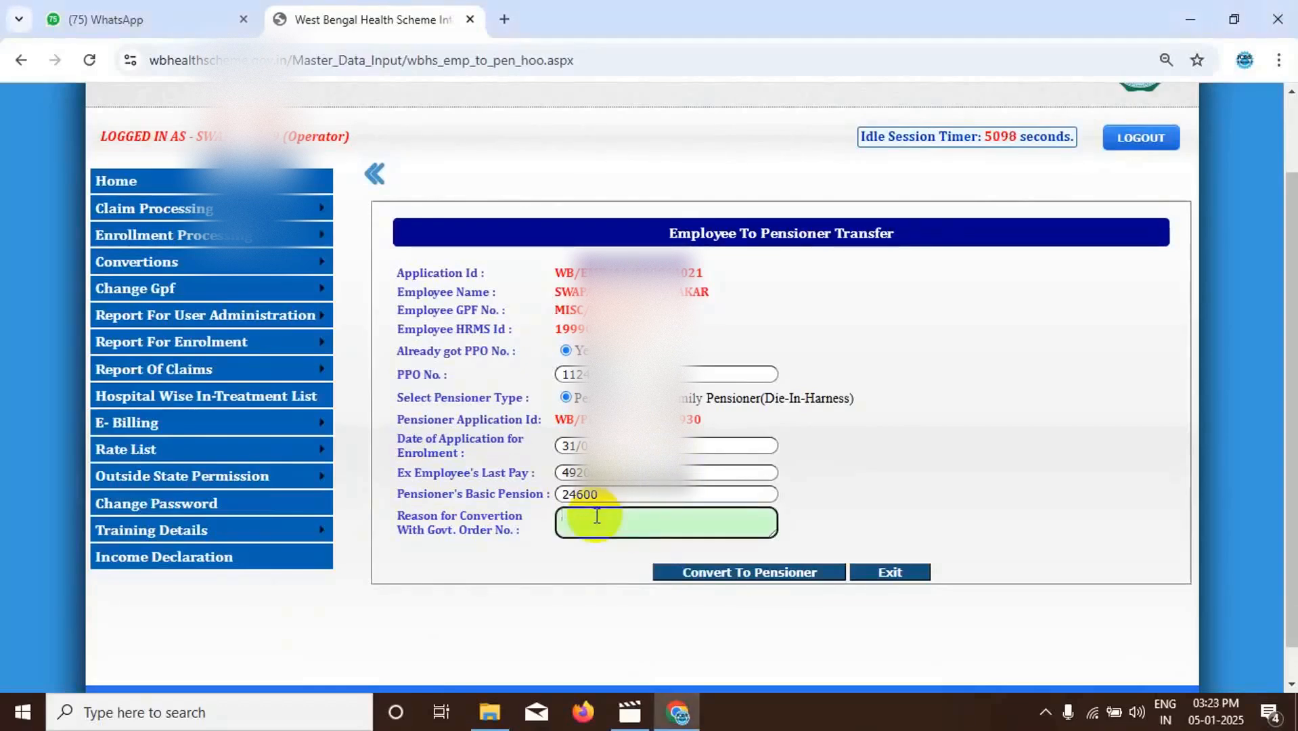
text(Due to Retire)
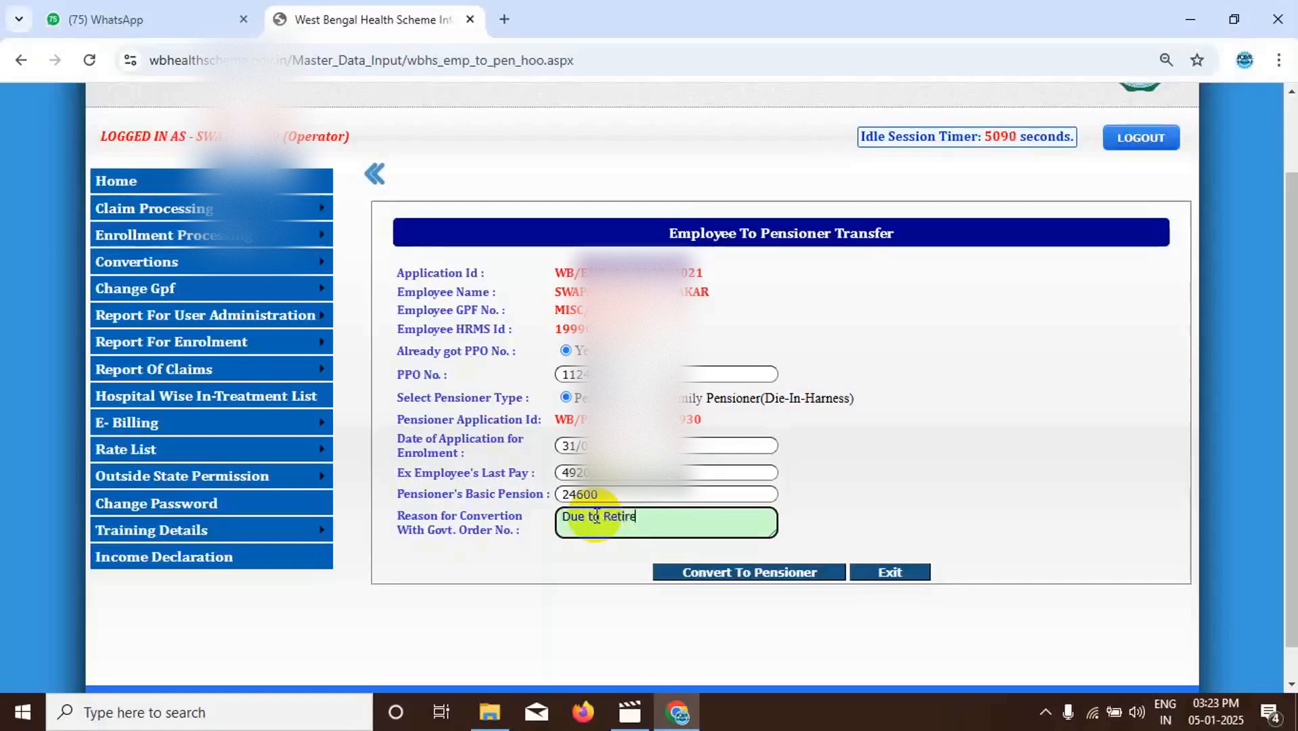
text(ment)
click(721, 575)
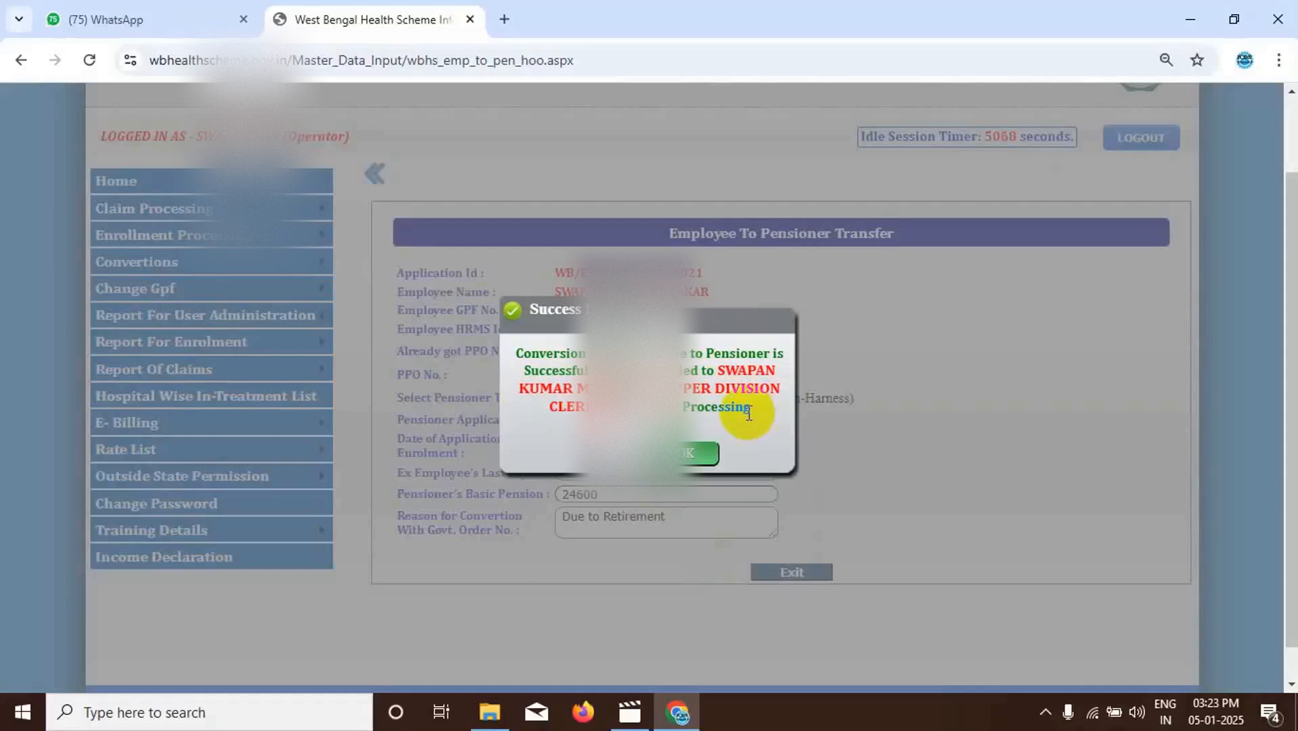
click(686, 455)
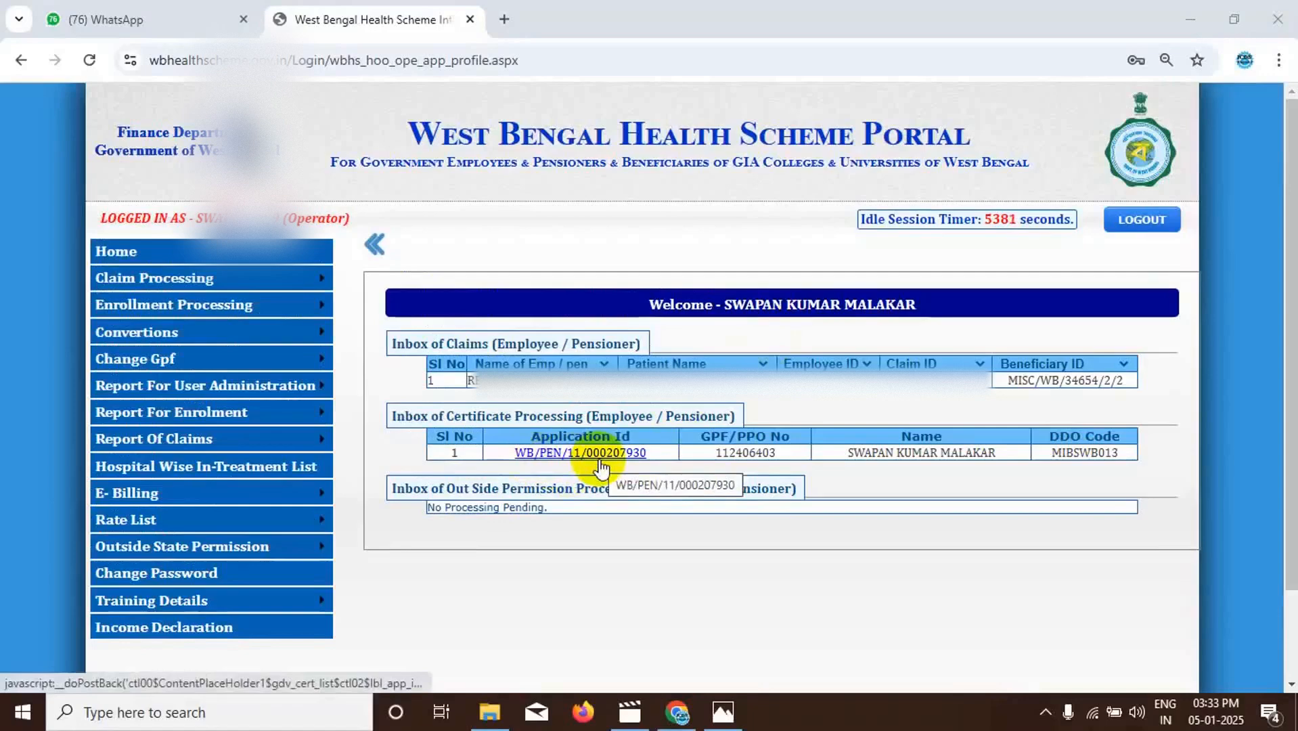
- View the pensioner applications listed under Certificate Processing (Pen), and return to the home page
mouse_move(301, 343)
mouse_move(174, 313)
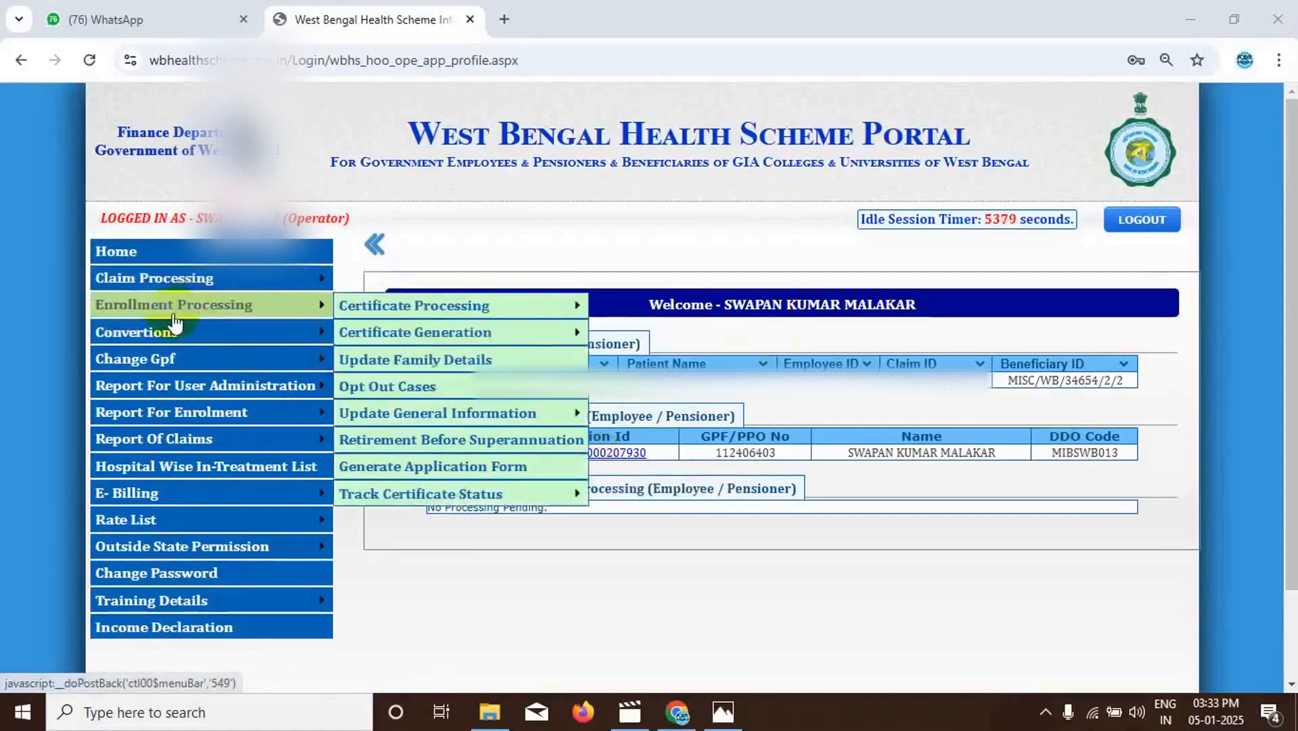
mouse_move(420, 303)
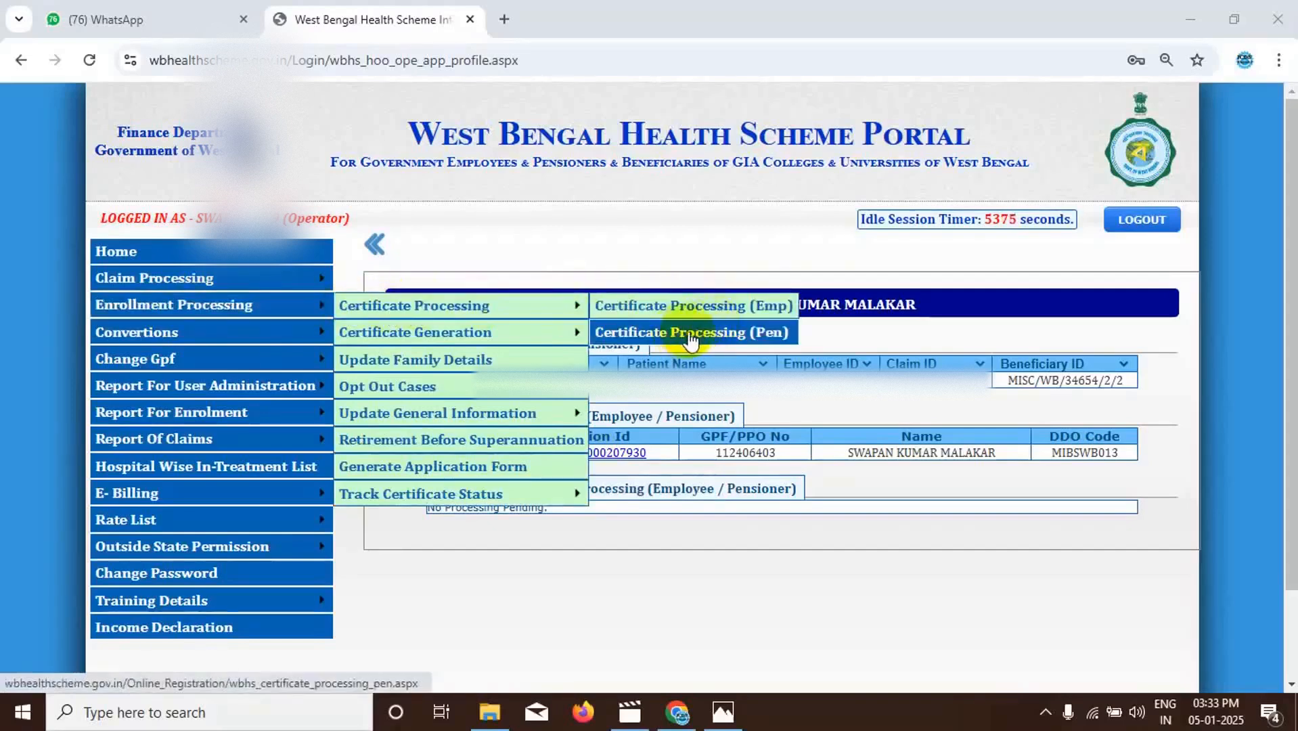
click(685, 333)
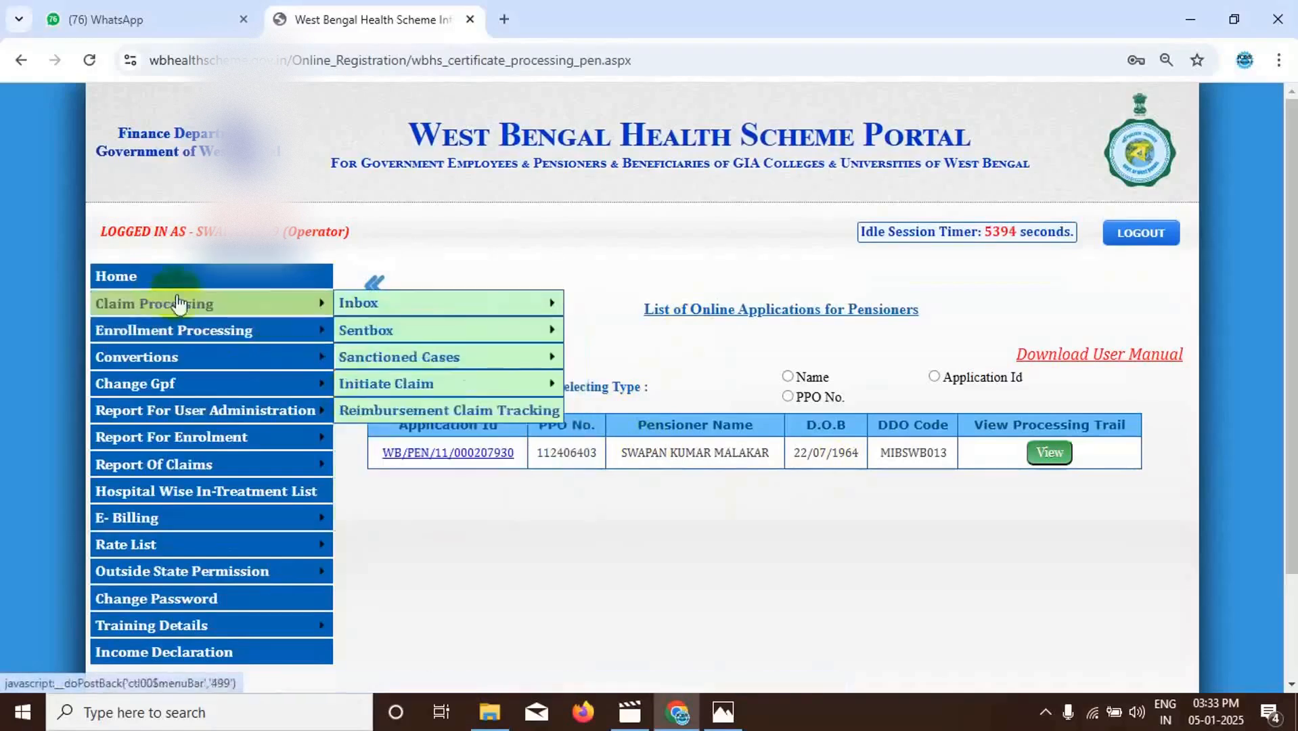
click(123, 283)
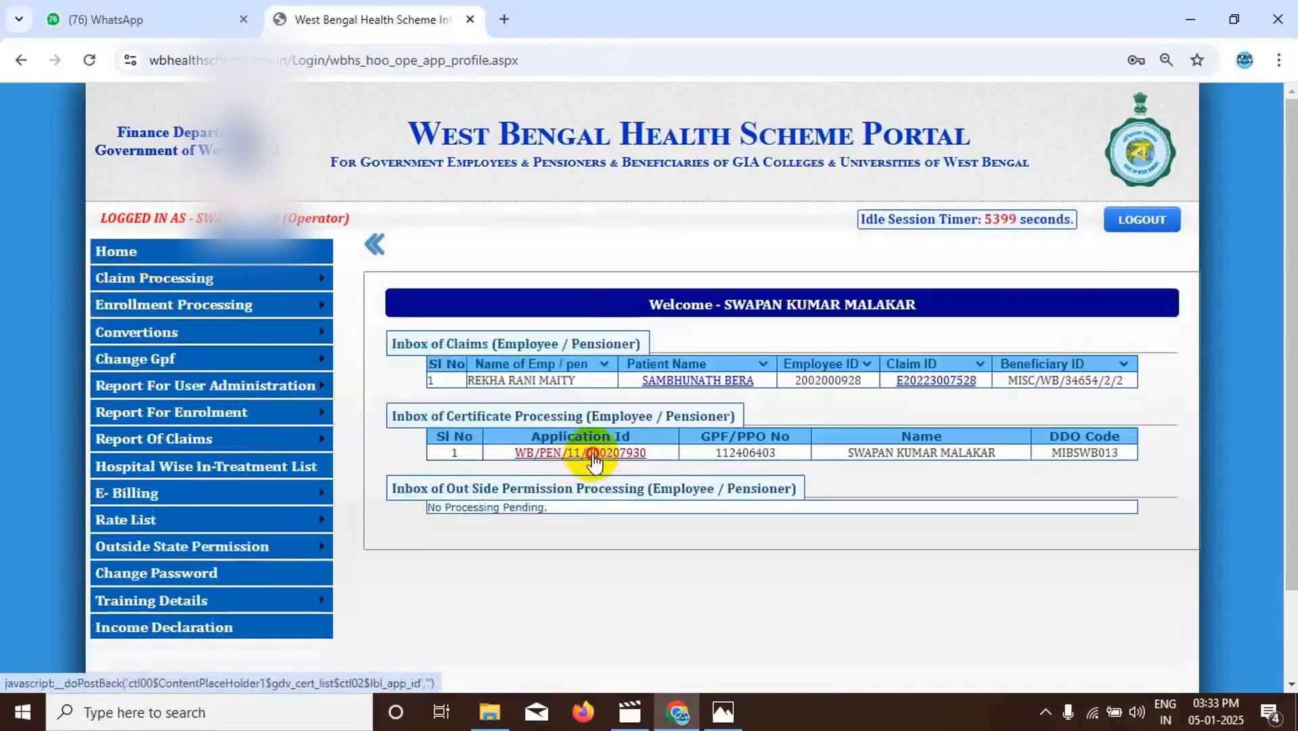
- Open the pending pensioner application from the certificate processing inbox and enter the pensioner's Aadhaar number in the personal details
click(594, 457)
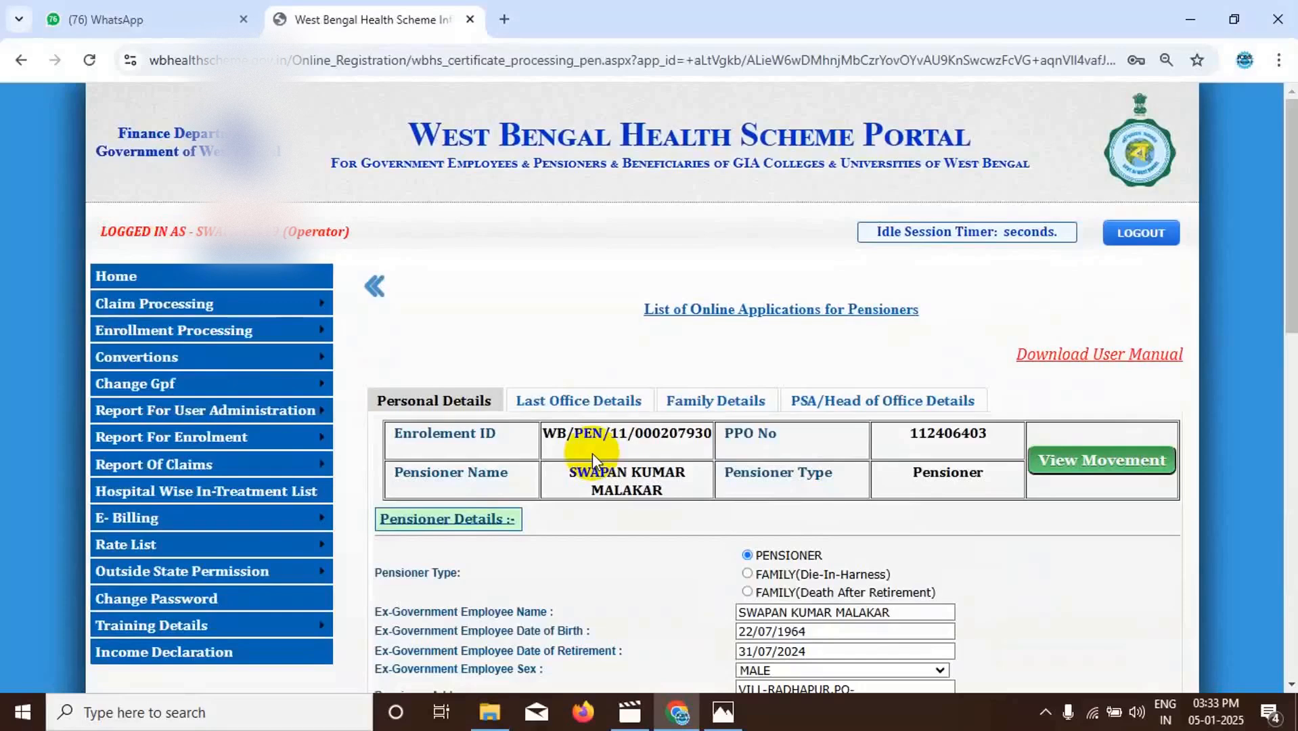
scroll(969, 532, down, 3)
scroll(969, 534, down, 2)
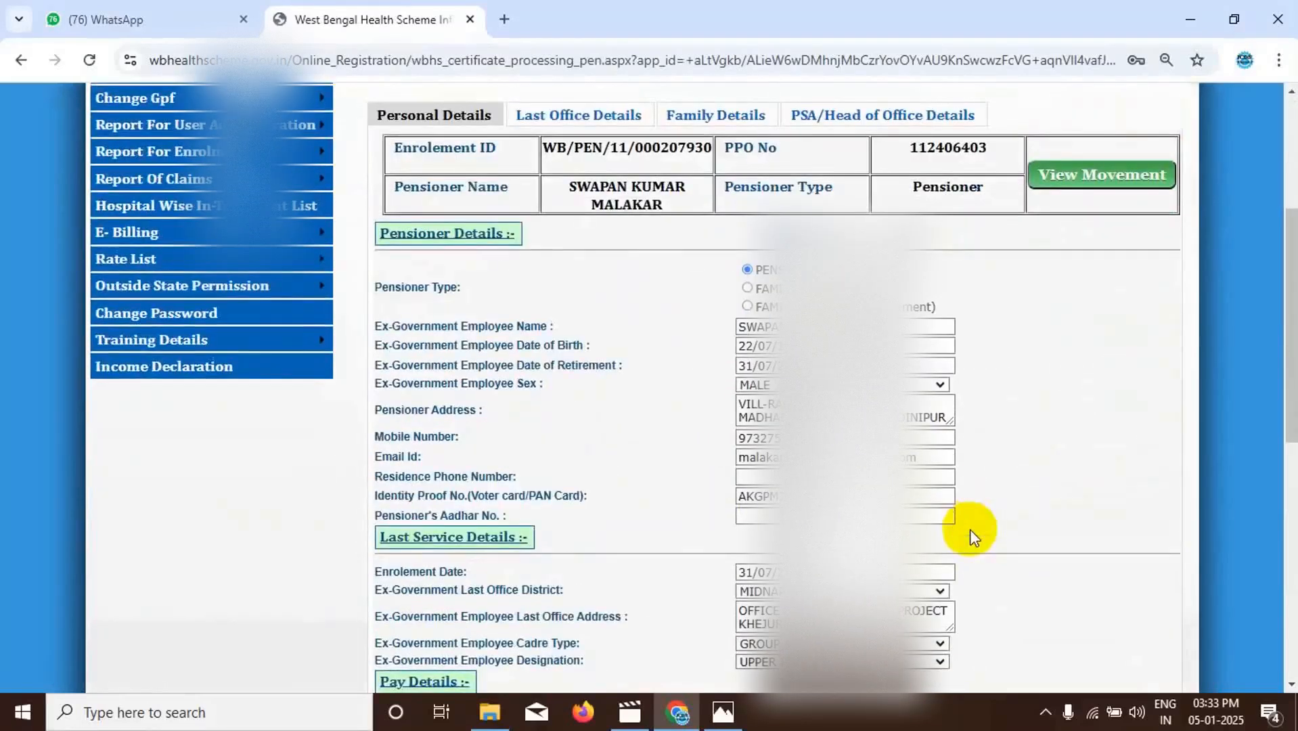
click(752, 517)
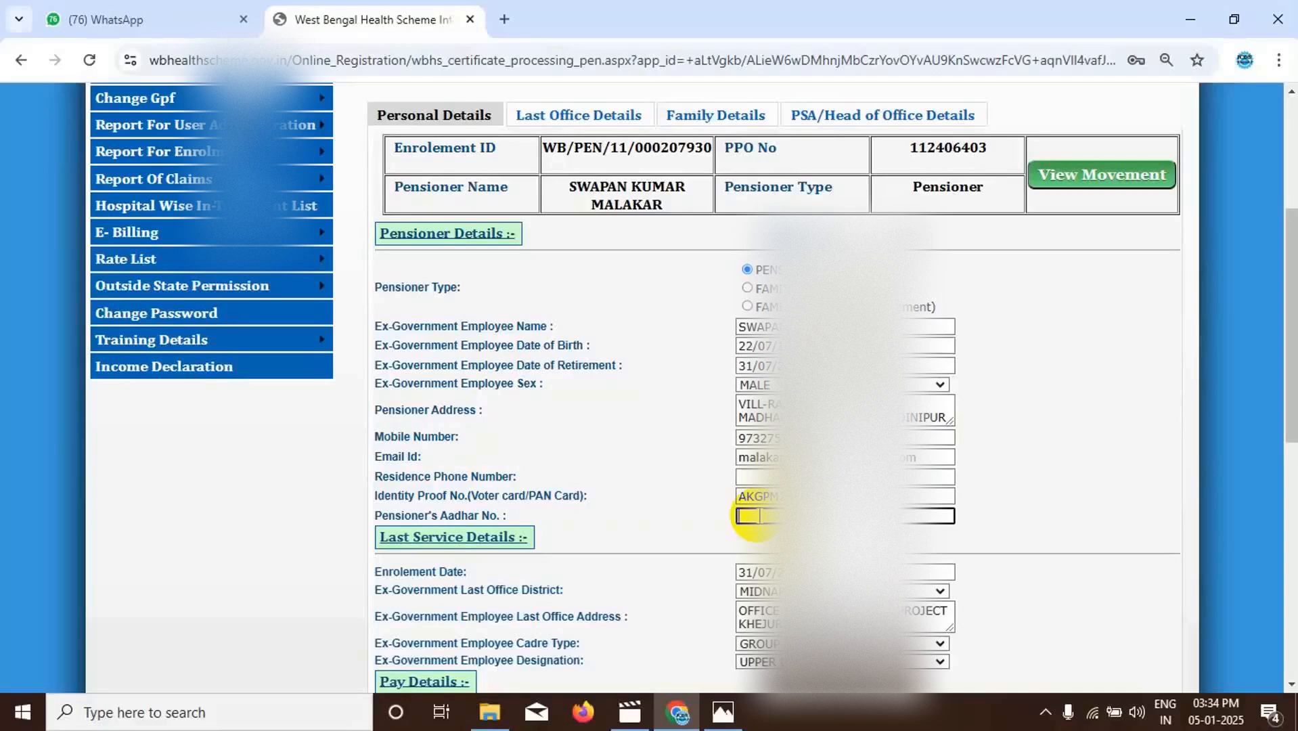
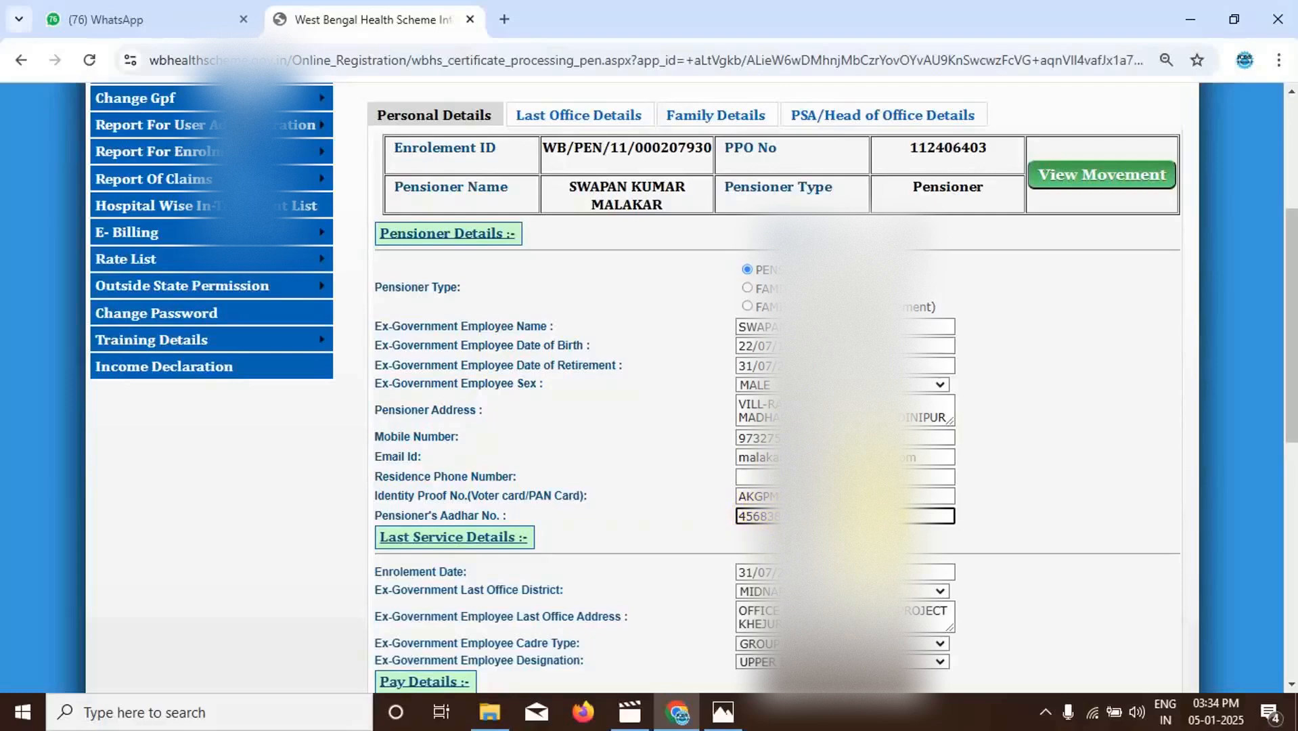
click(1250, 677)
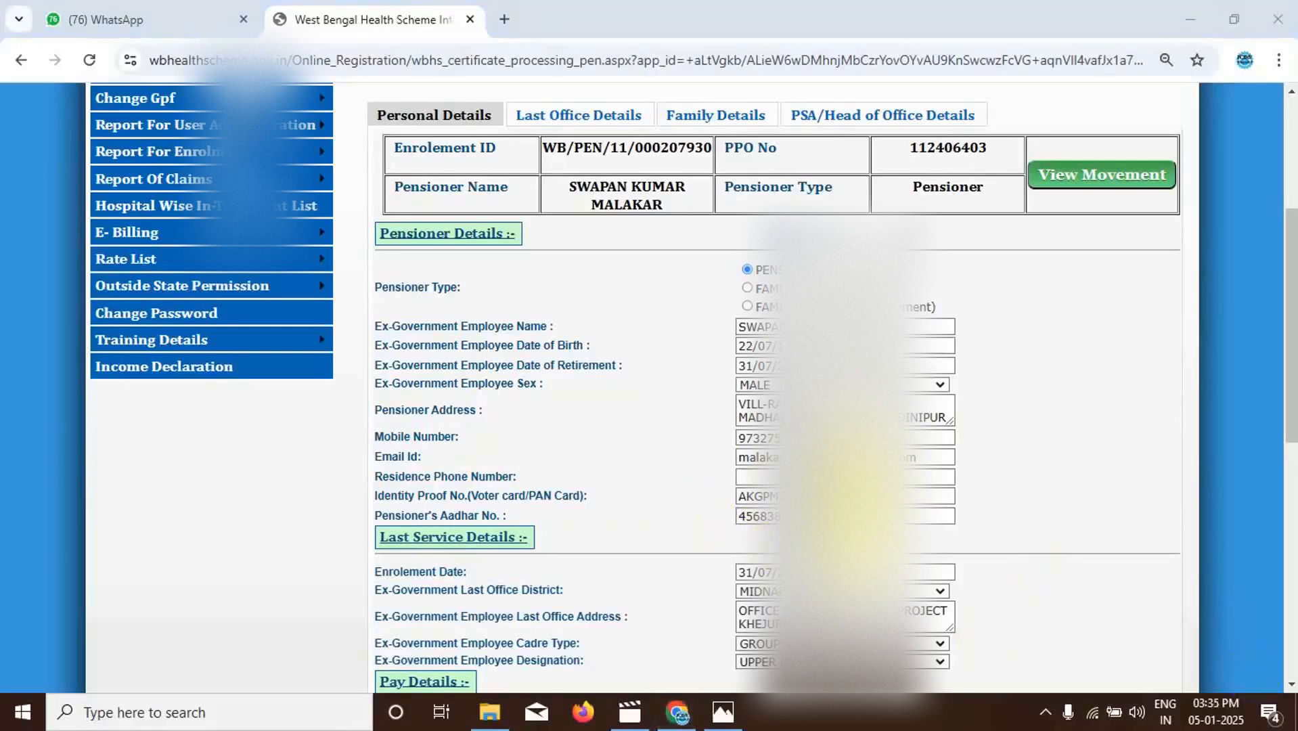
- Enter the IFS code of the pensioner's bank branch in the bank details
scroll(842, 497, down, 6)
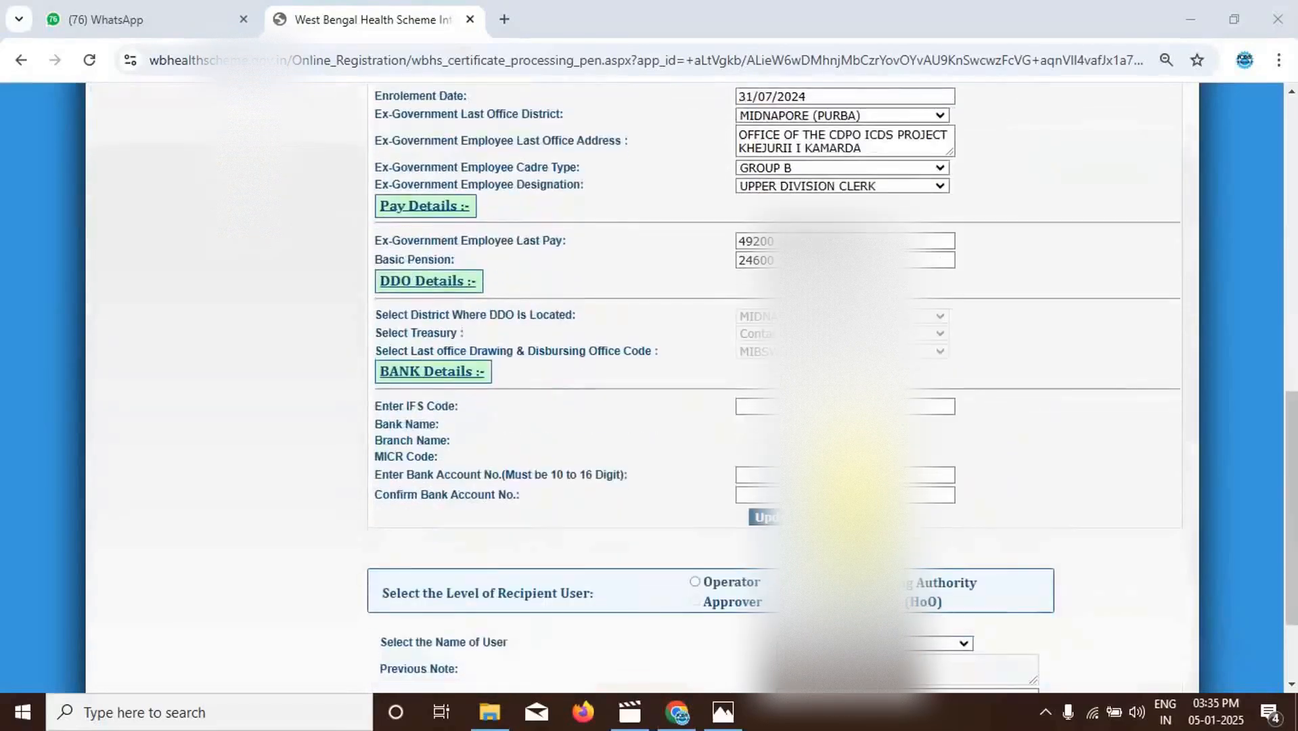
click(768, 406)
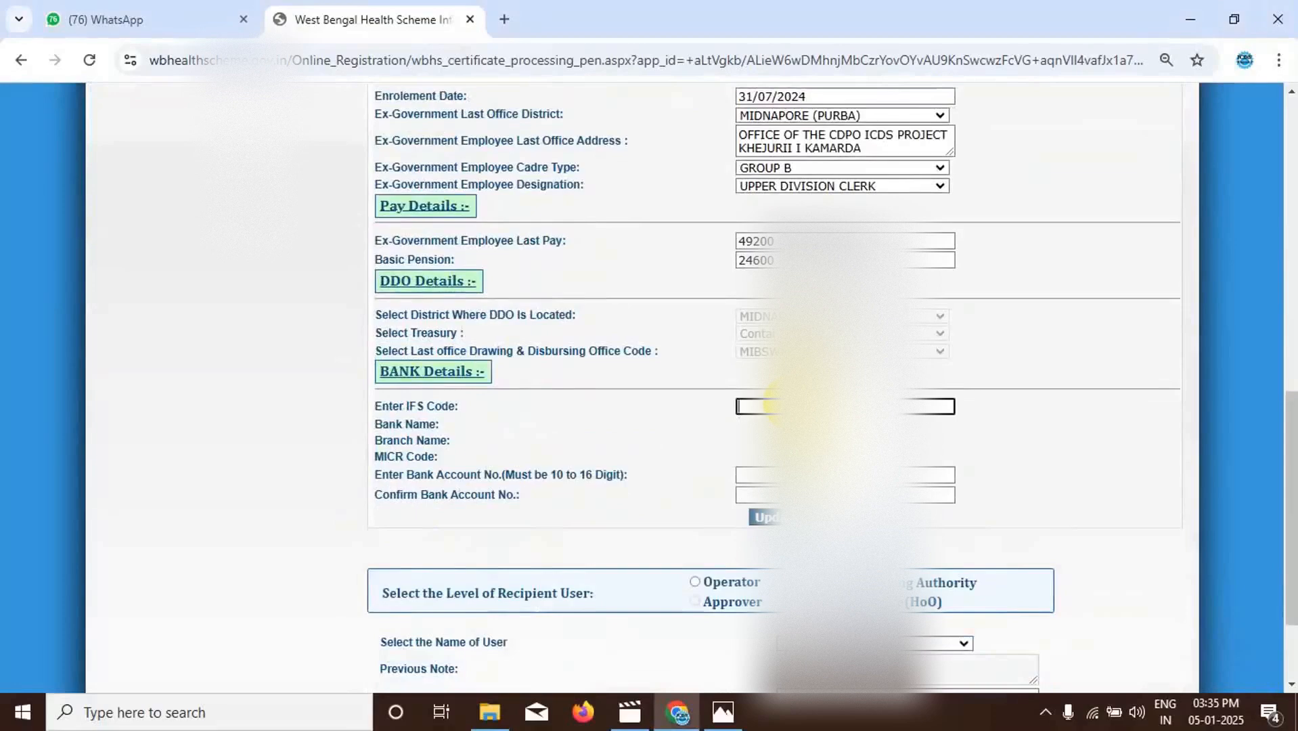
text(IOBA0)
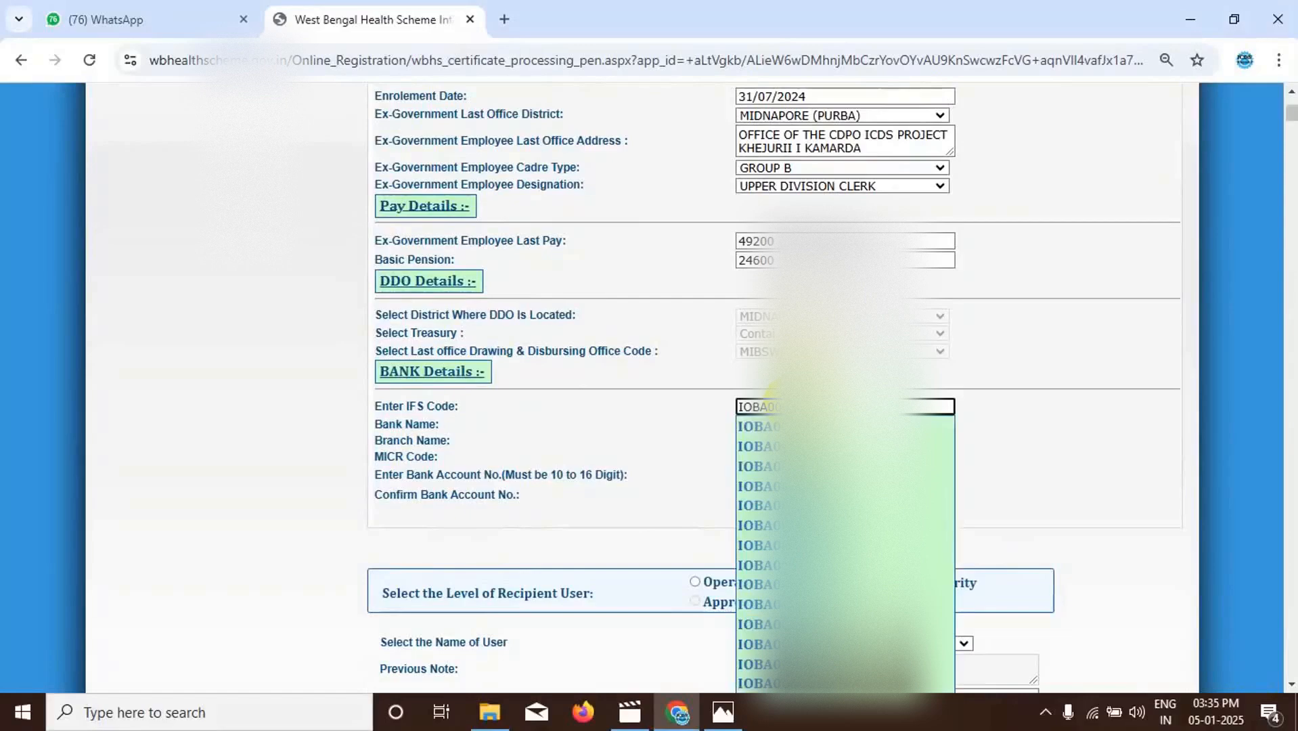
key(Return)
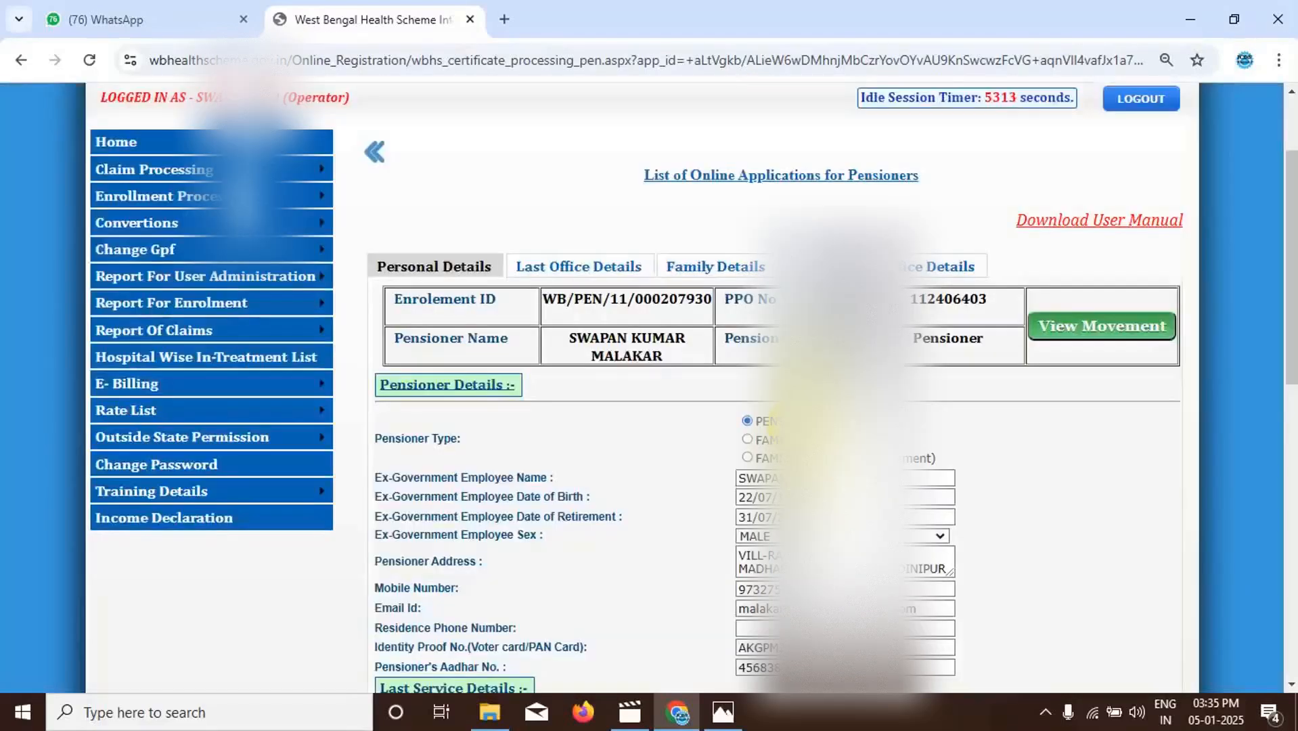
scroll(692, 381, down, 10)
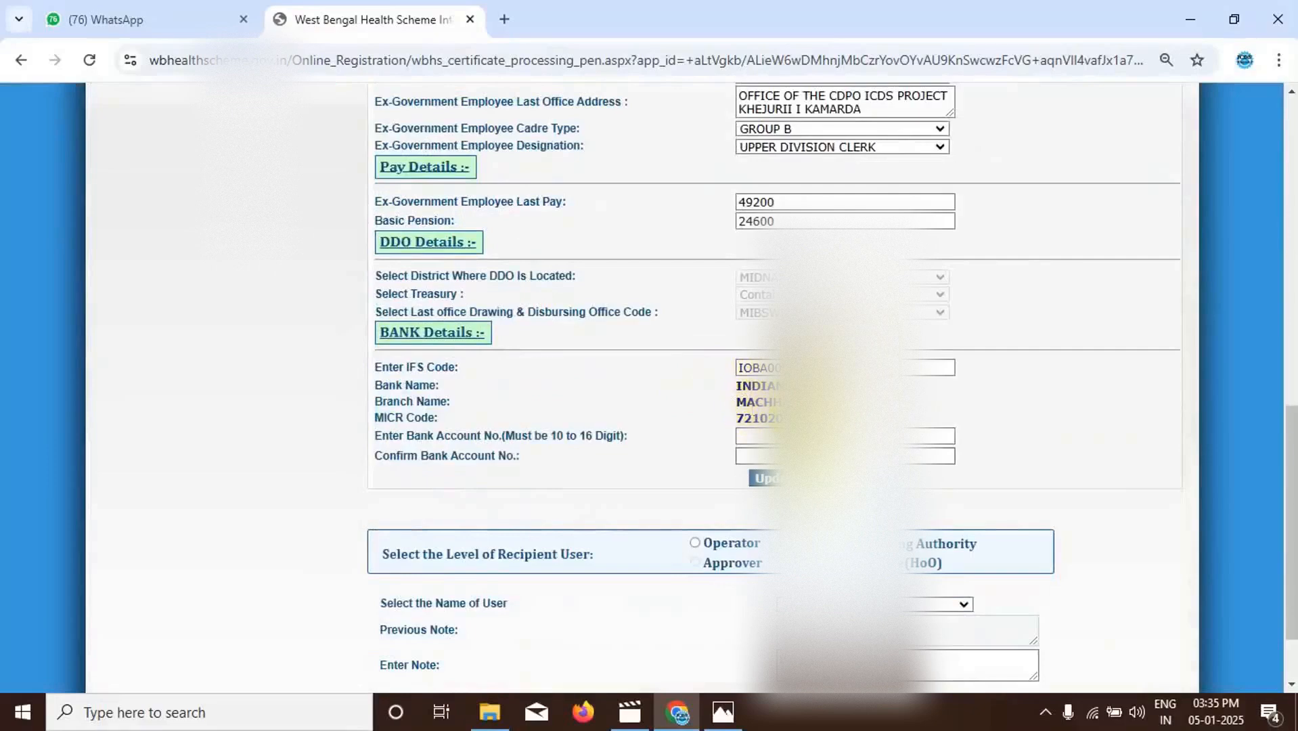
- Enter and confirm the pensioner's bank account number, and update the personal details
click(753, 437)
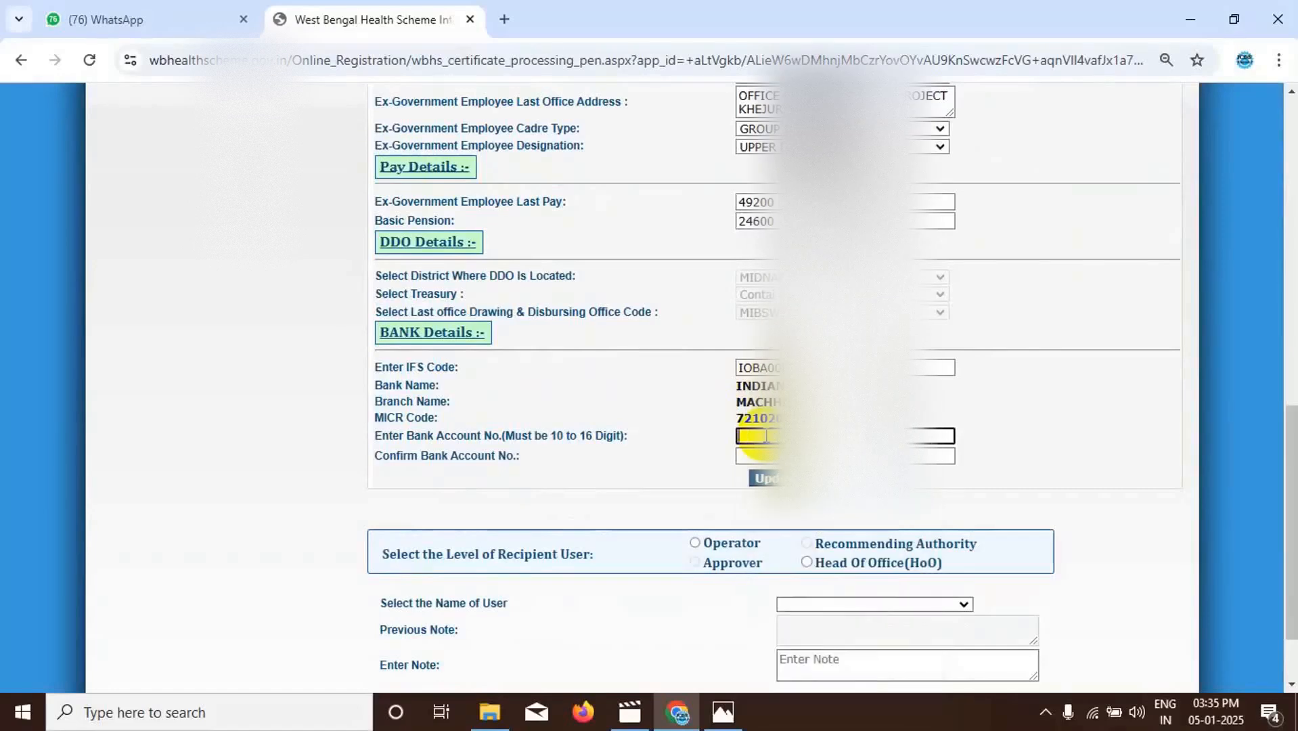
text(••••)
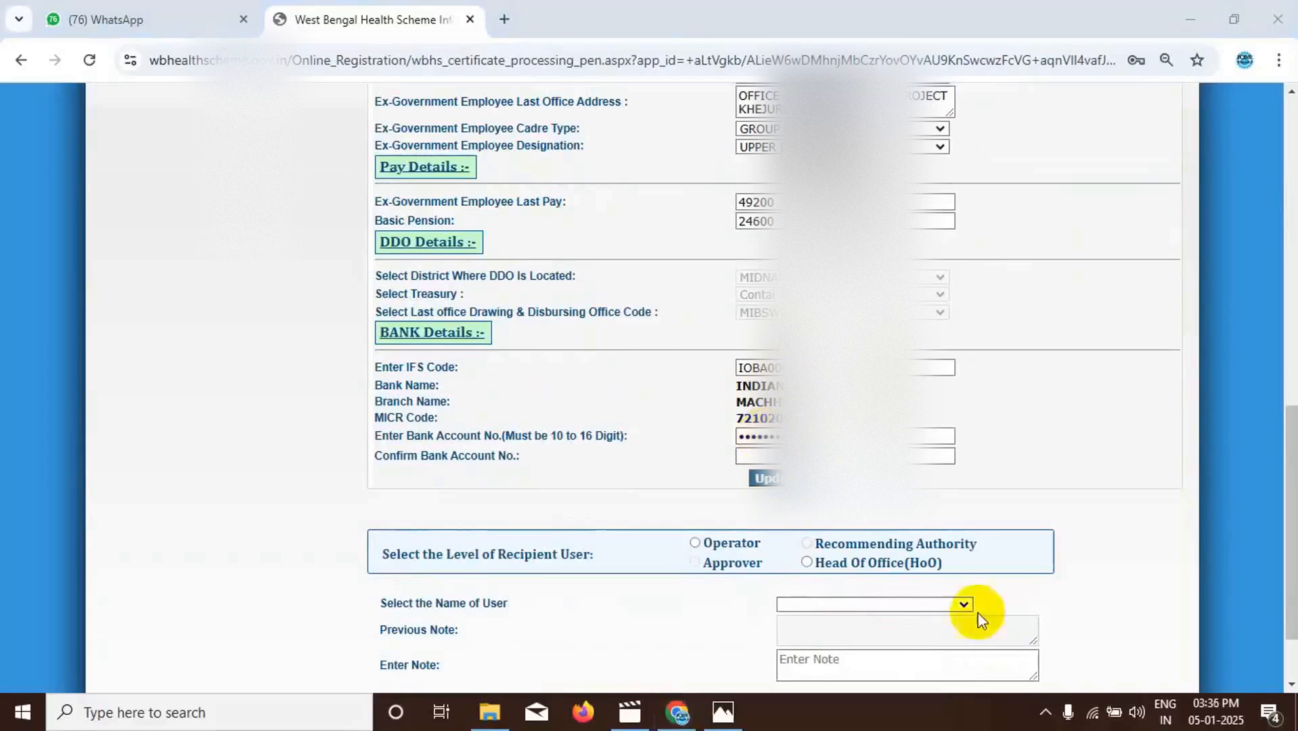
click(746, 455)
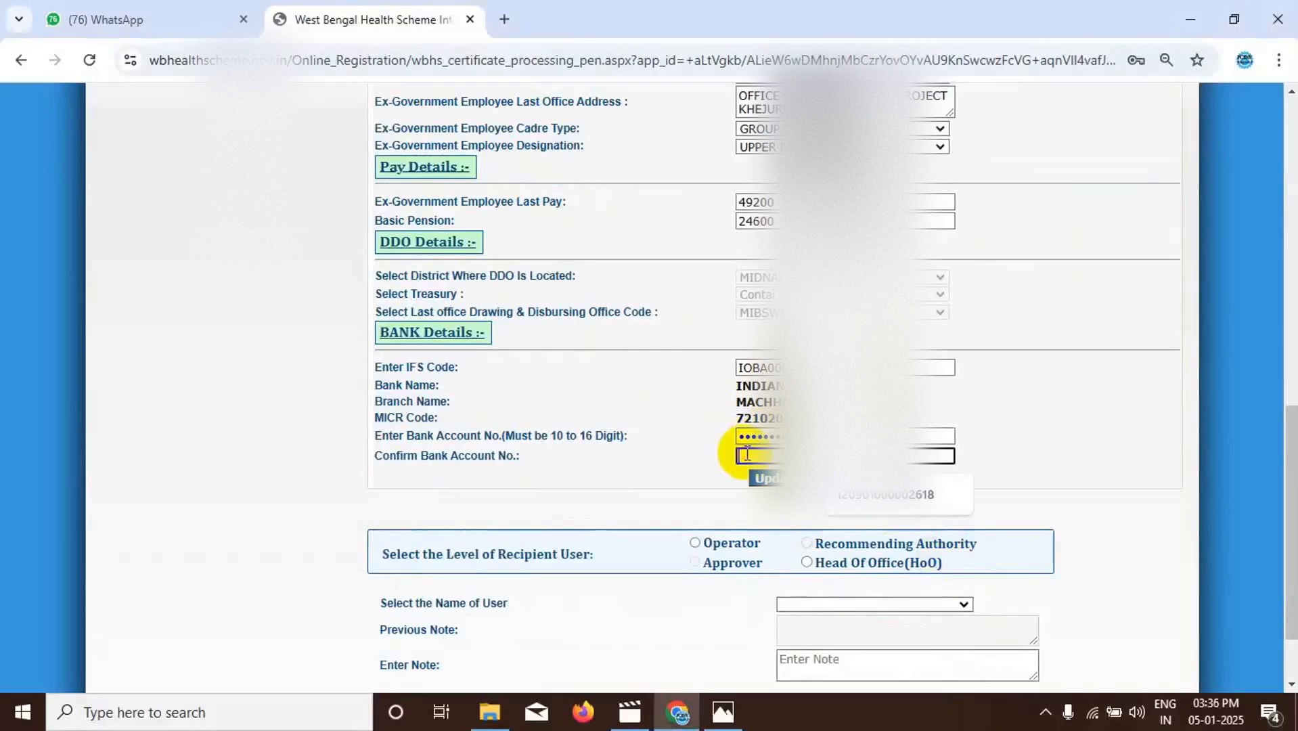
click(875, 500)
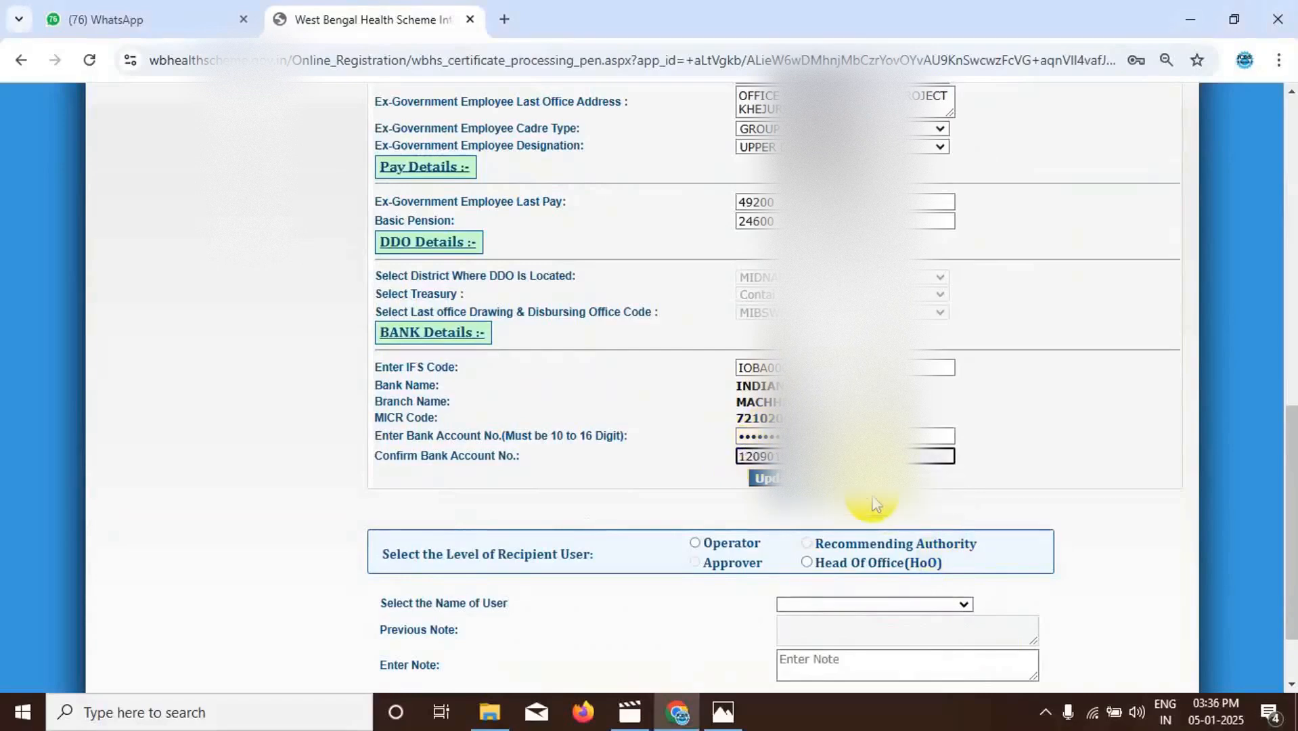
scroll(873, 504, down, 2)
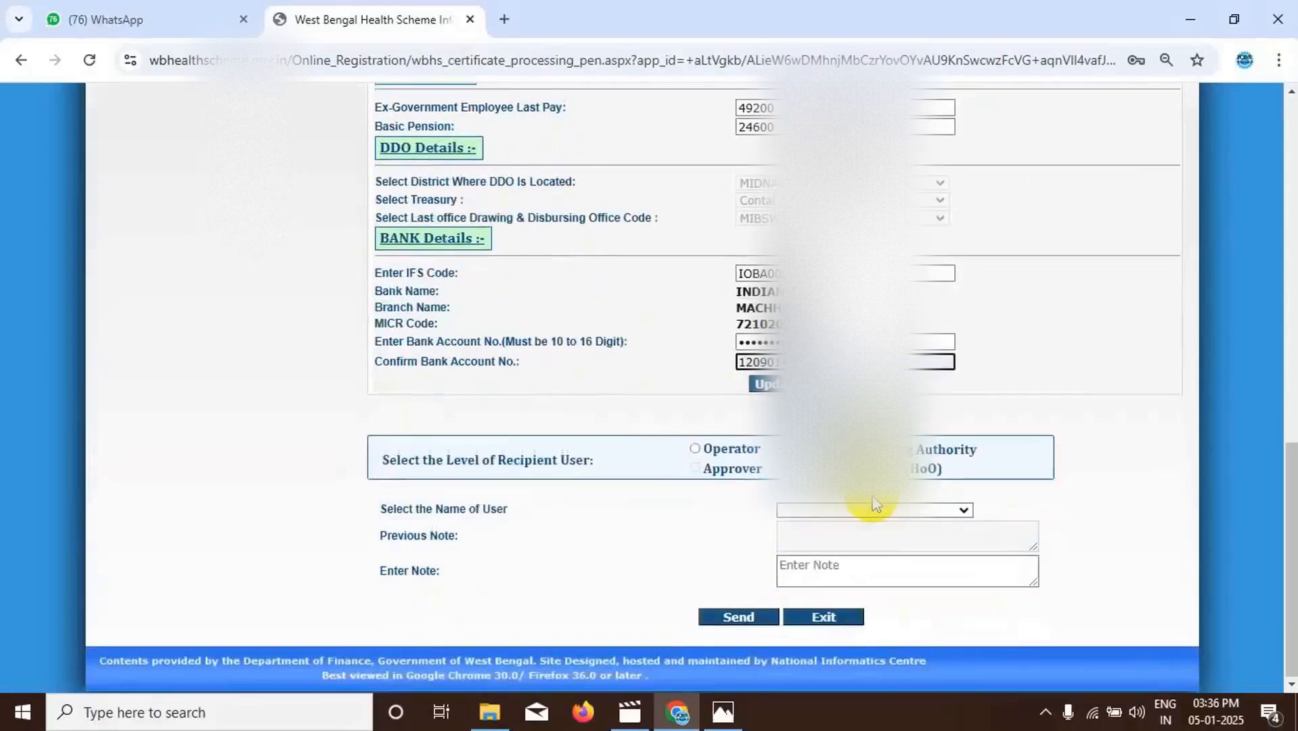
click(765, 385)
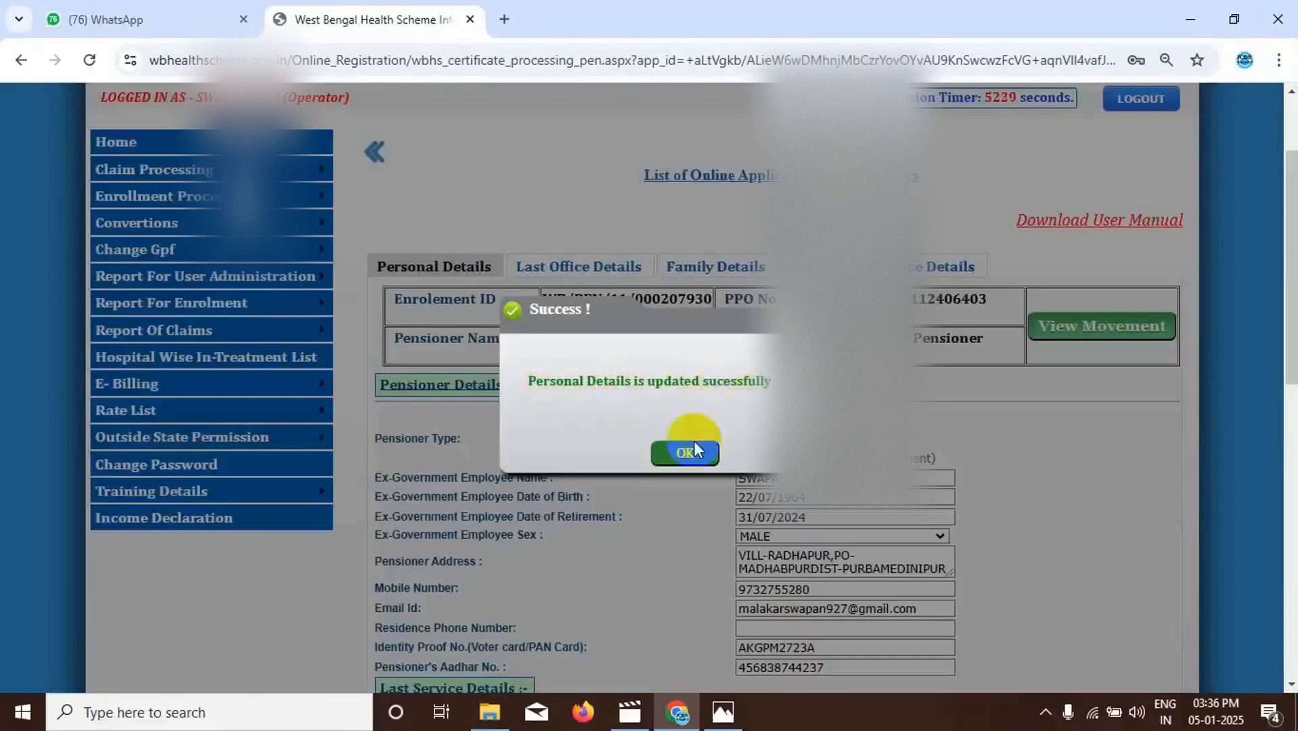
click(676, 450)
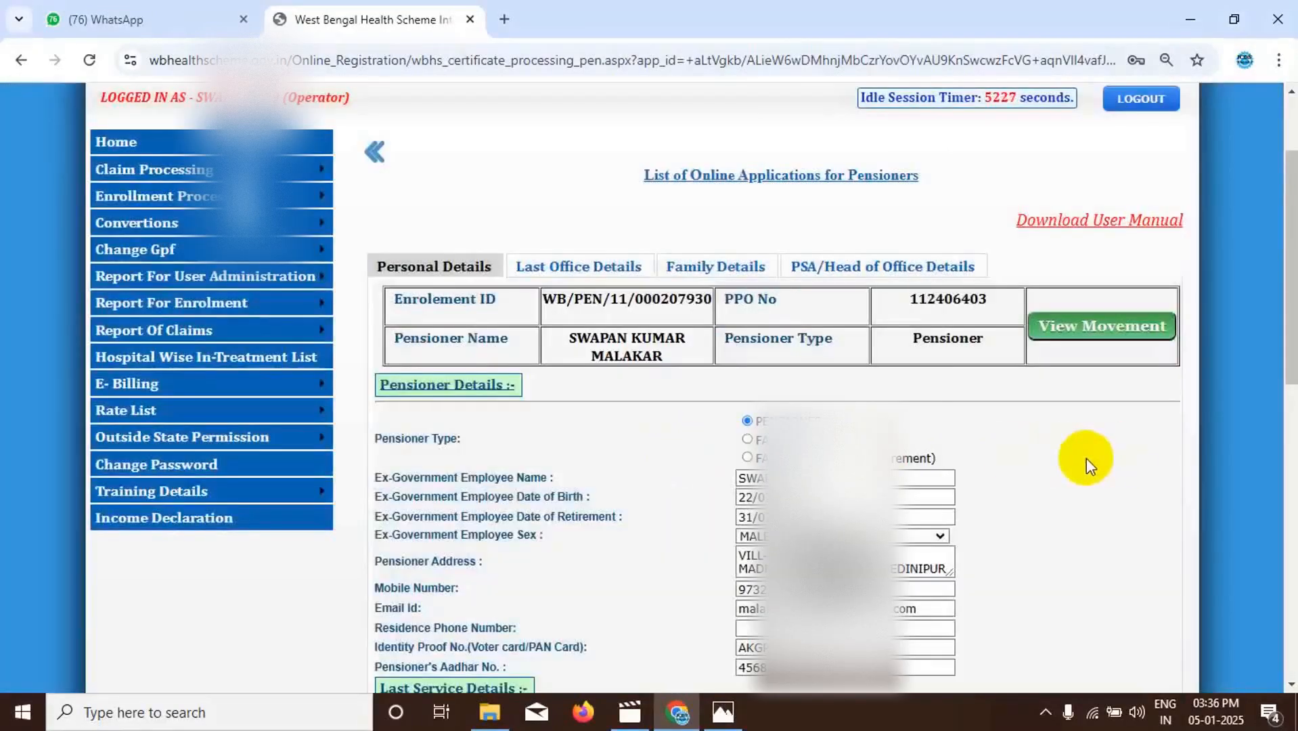
- Review the application's last office details and family details
click(579, 274)
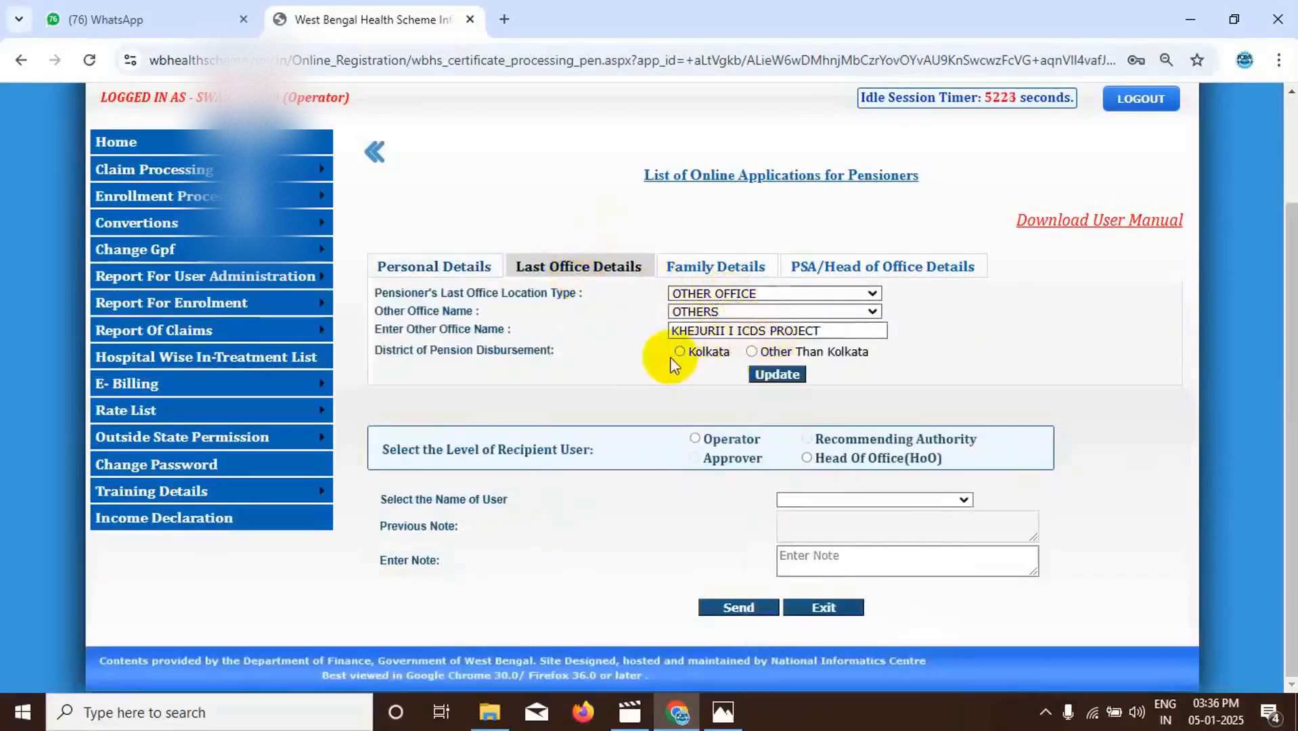
click(717, 268)
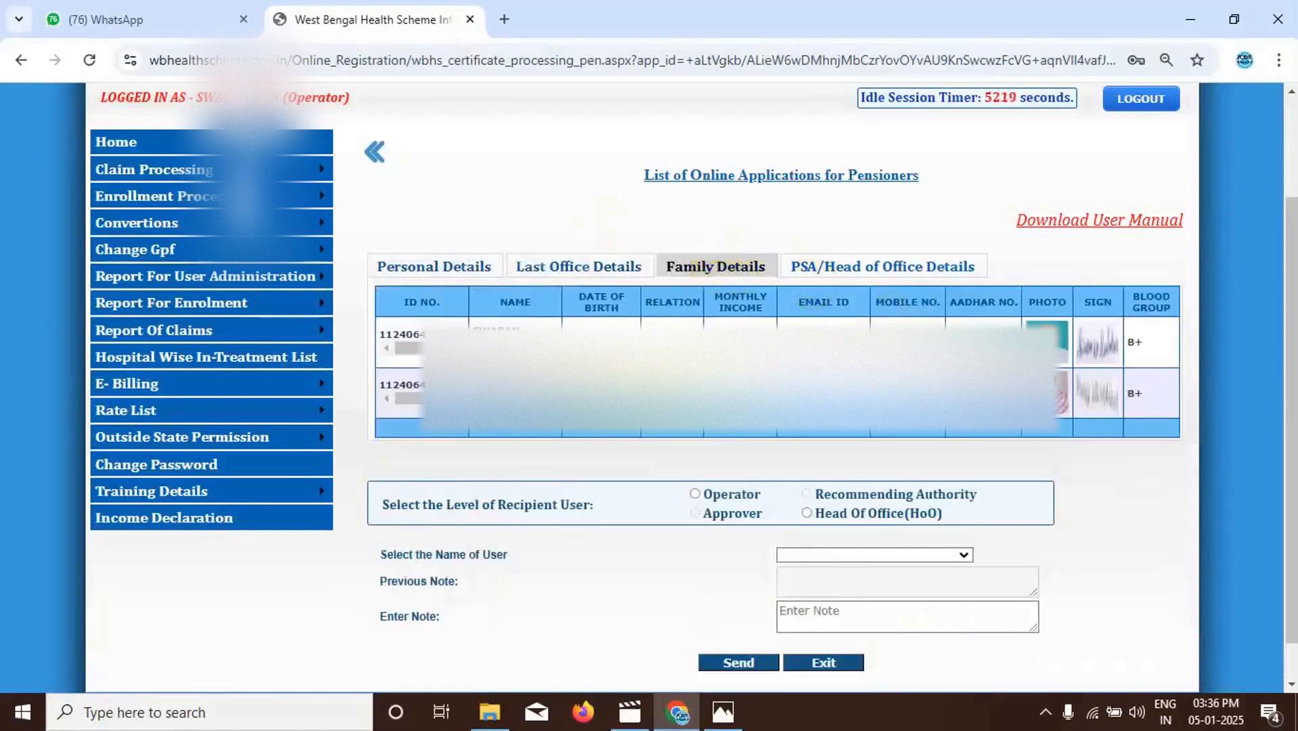
- Review the PSA/Head of Office details and choose Head Of Office (HoO) as the recipient level with the listed sending user
click(875, 271)
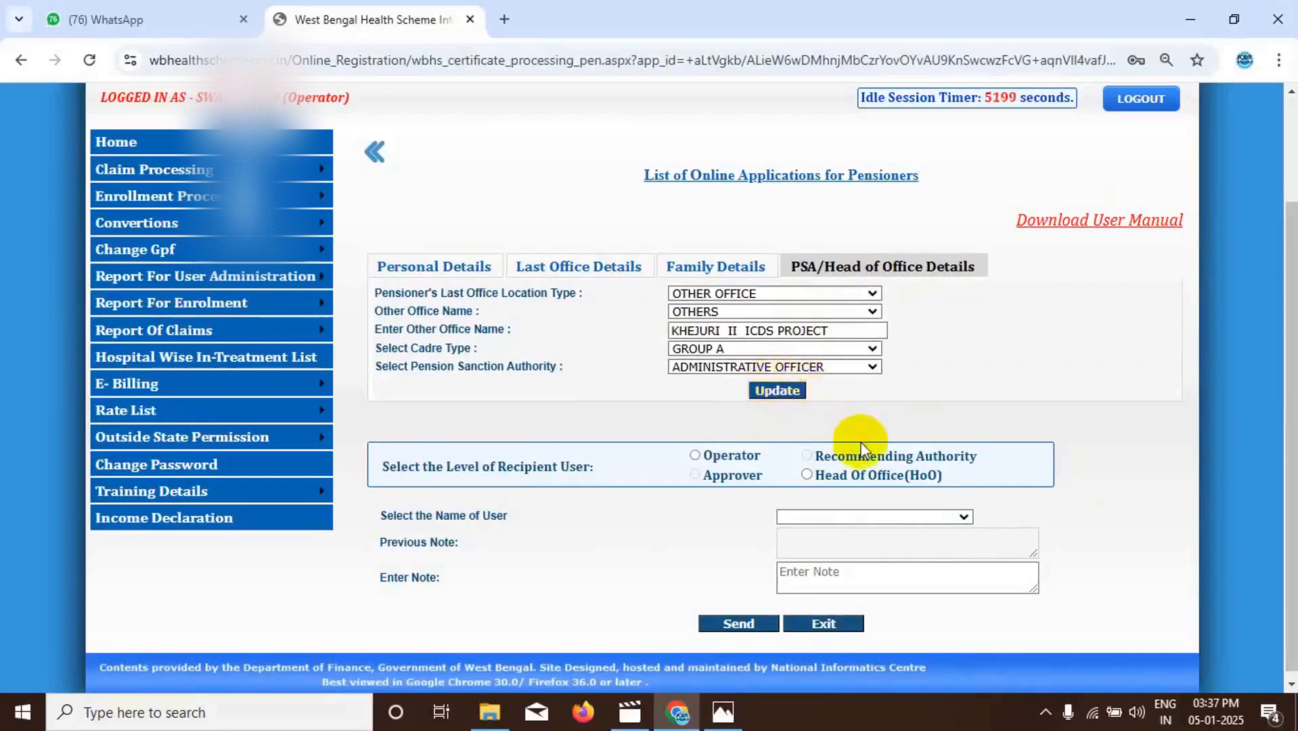
click(806, 474)
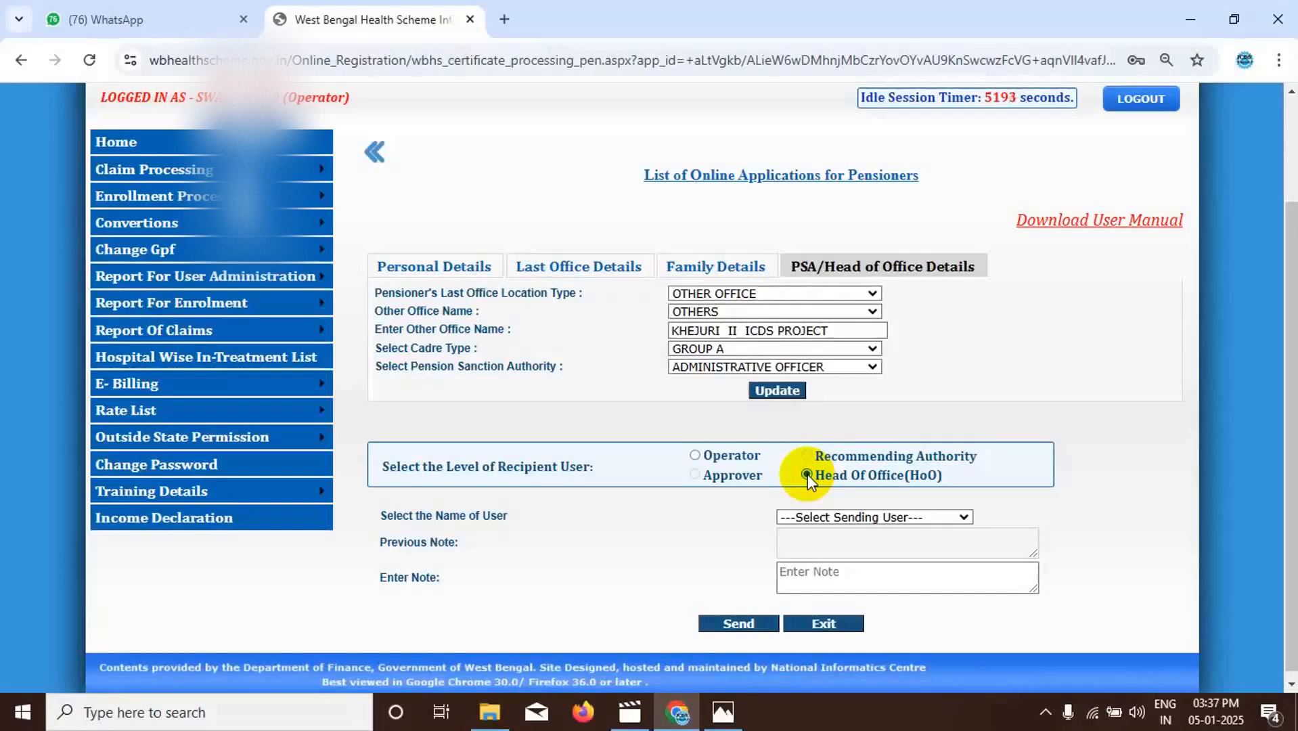
click(966, 517)
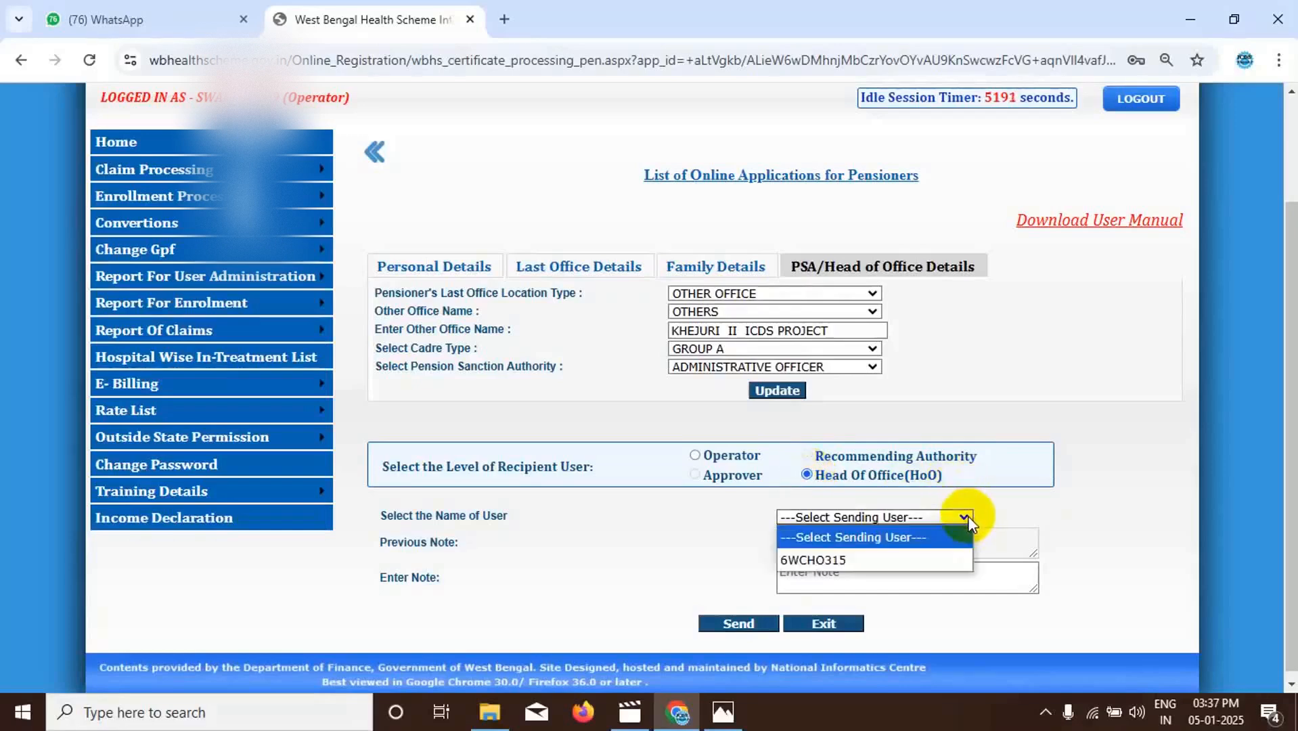
click(842, 559)
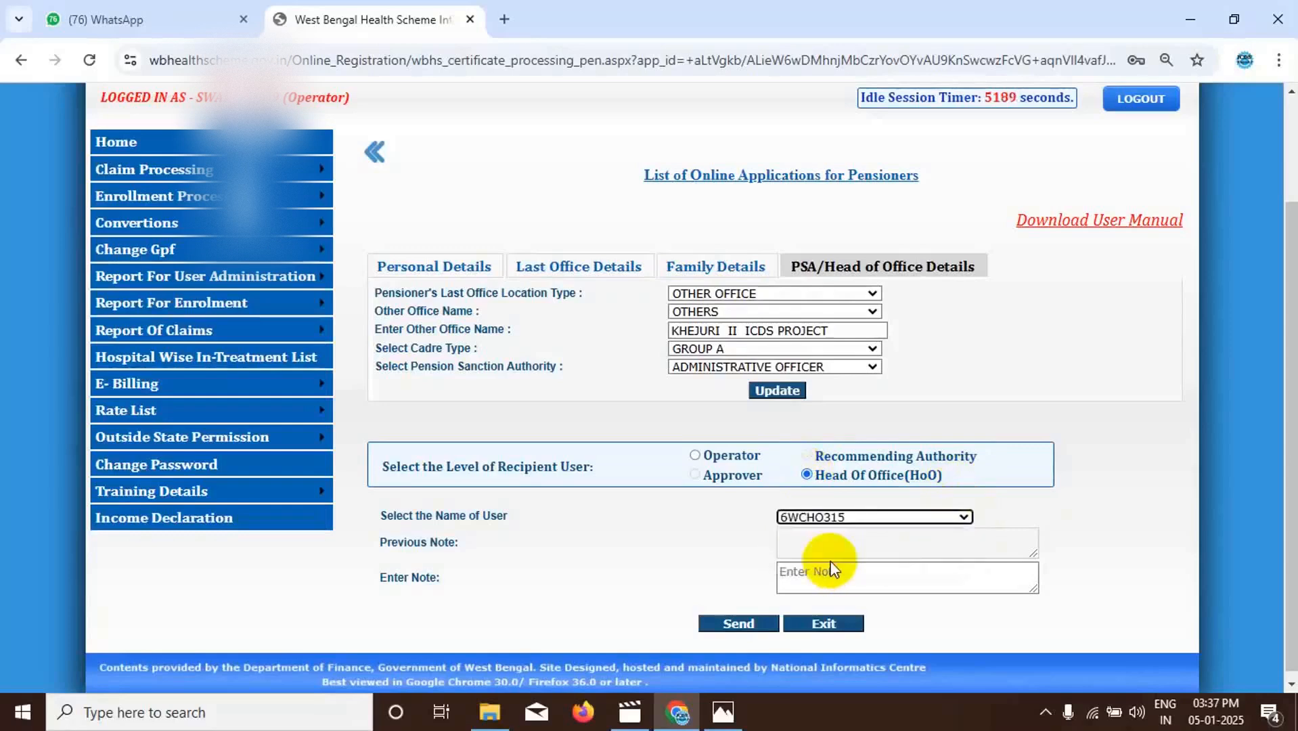
- Add the note "PL PROCESS" and forward the application to the selected Head of Office user
click(809, 577)
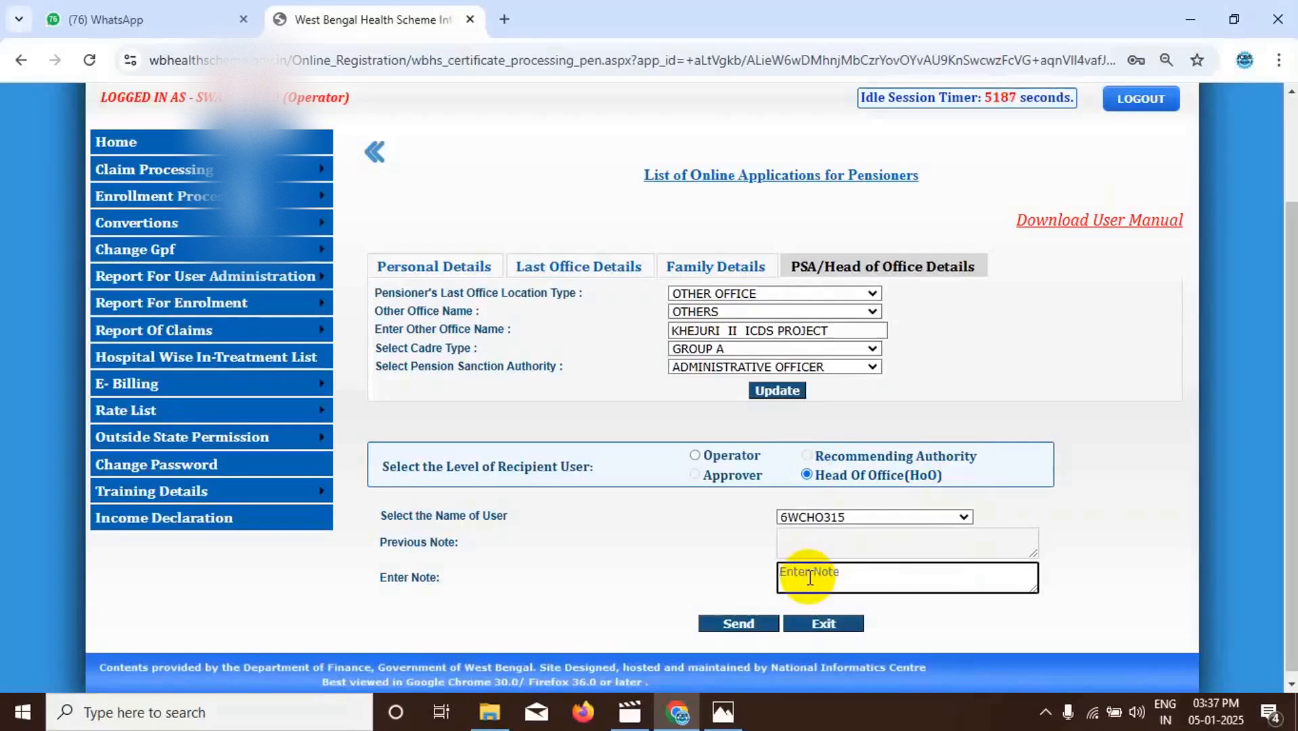
text(PL PROCESS)
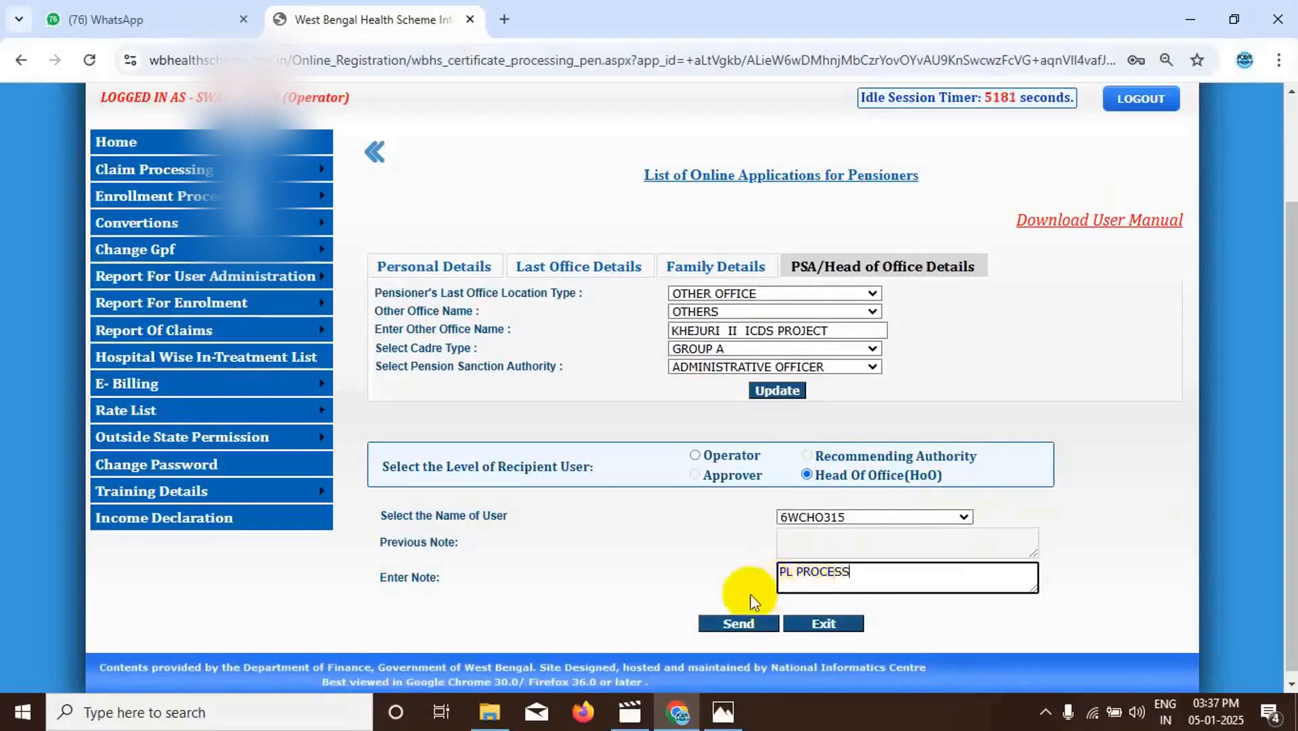
click(734, 623)
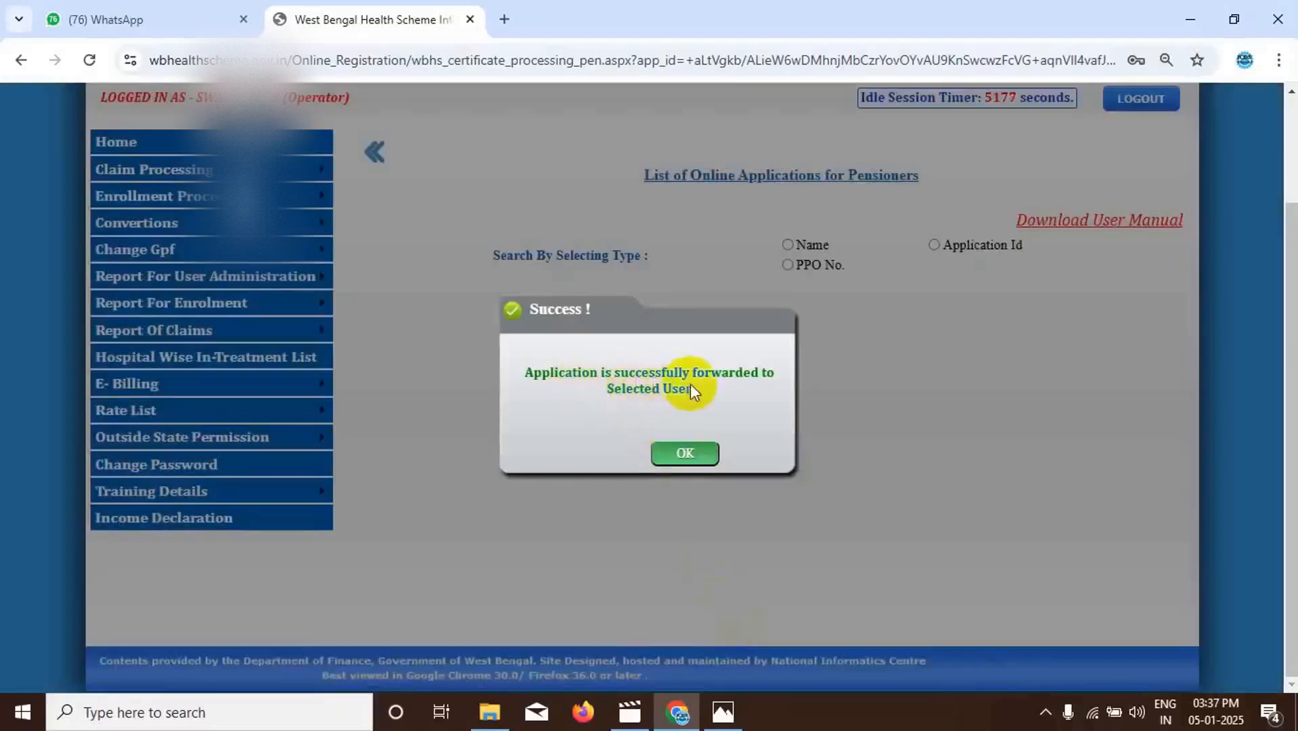
click(666, 450)
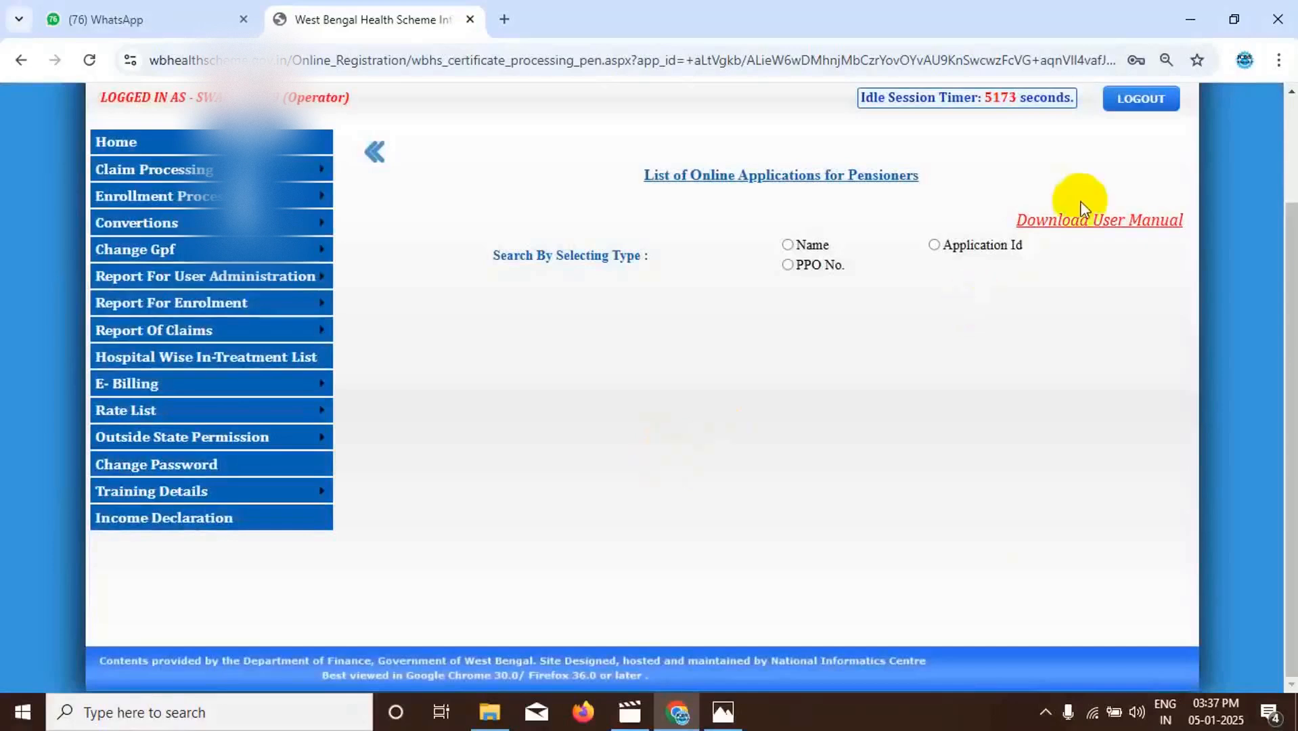
- Log out of the operator account and enter the Head of Office user ID on the portal's login page
click(1140, 101)
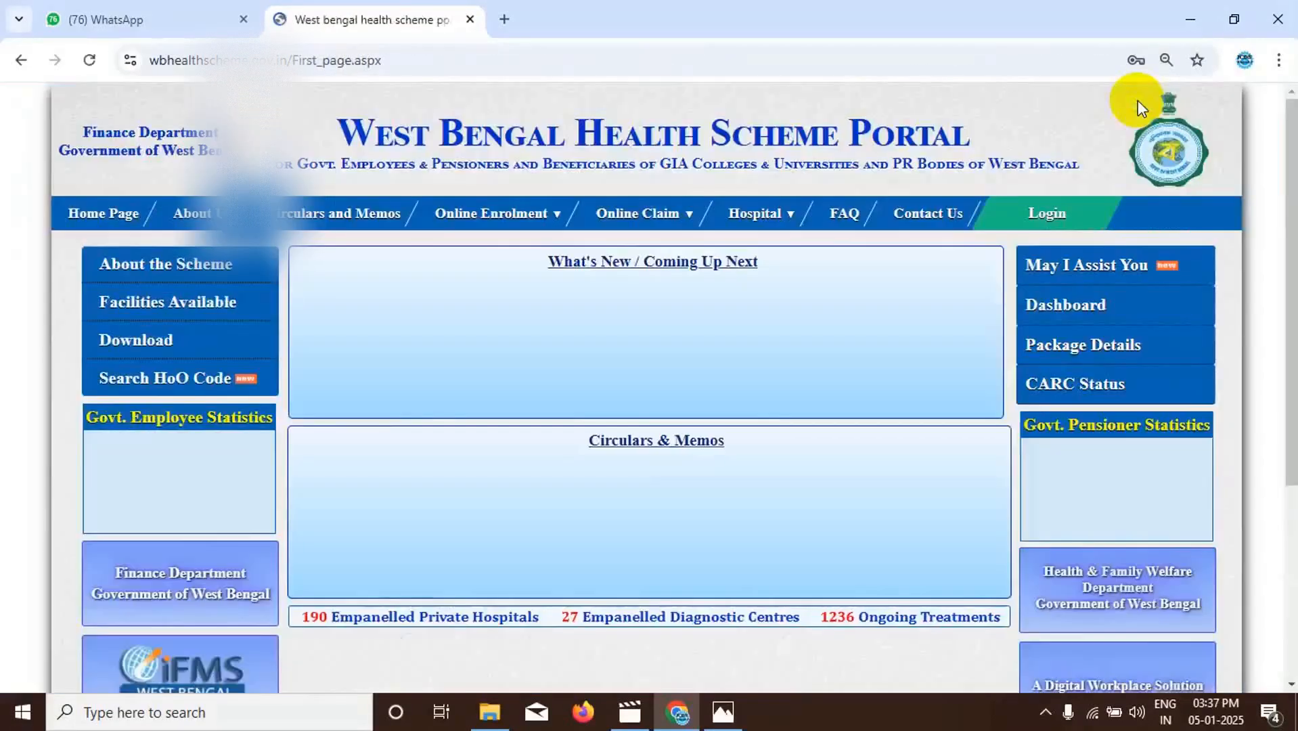
click(1010, 220)
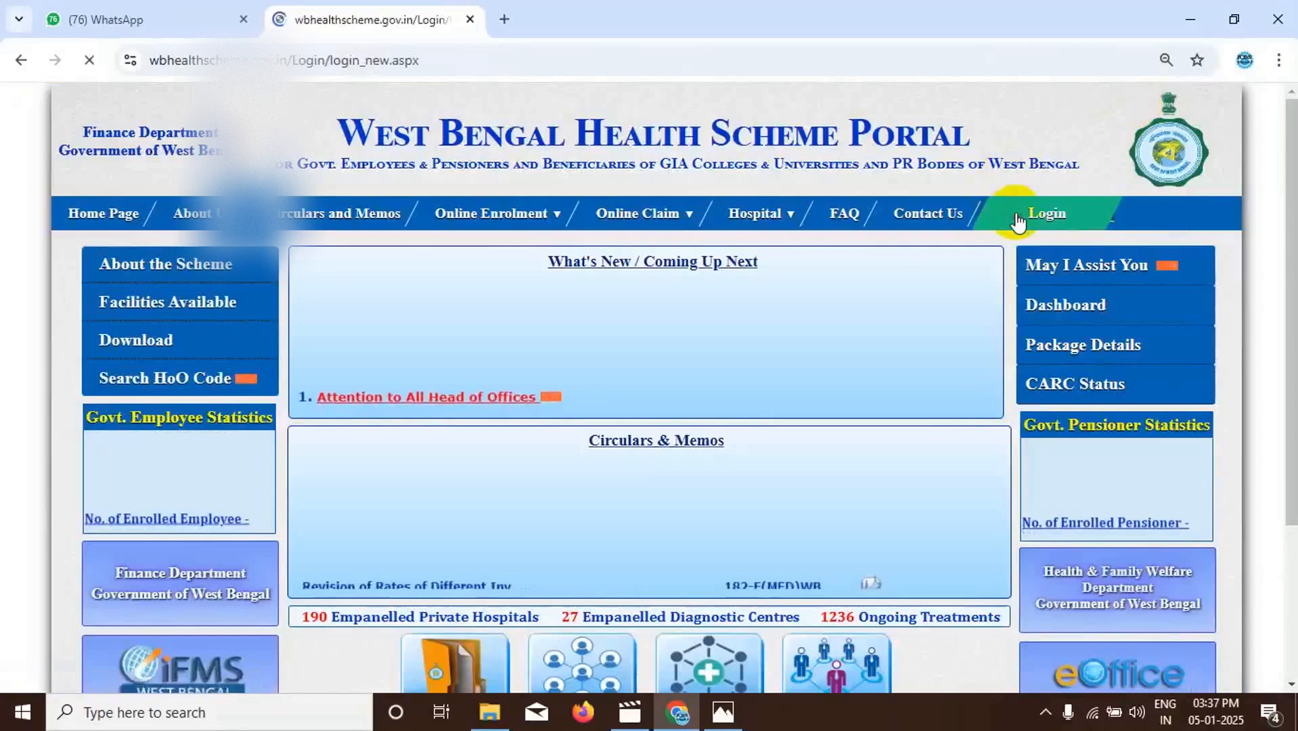
click(1004, 408)
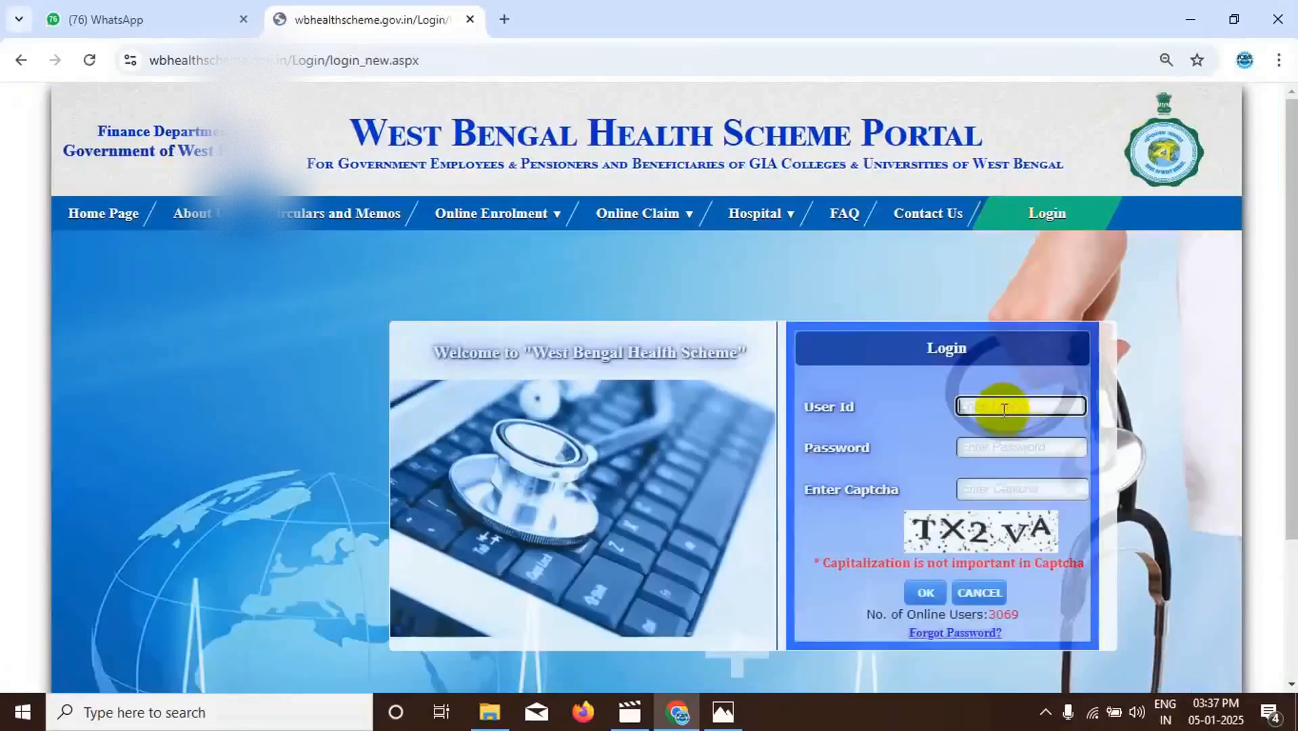
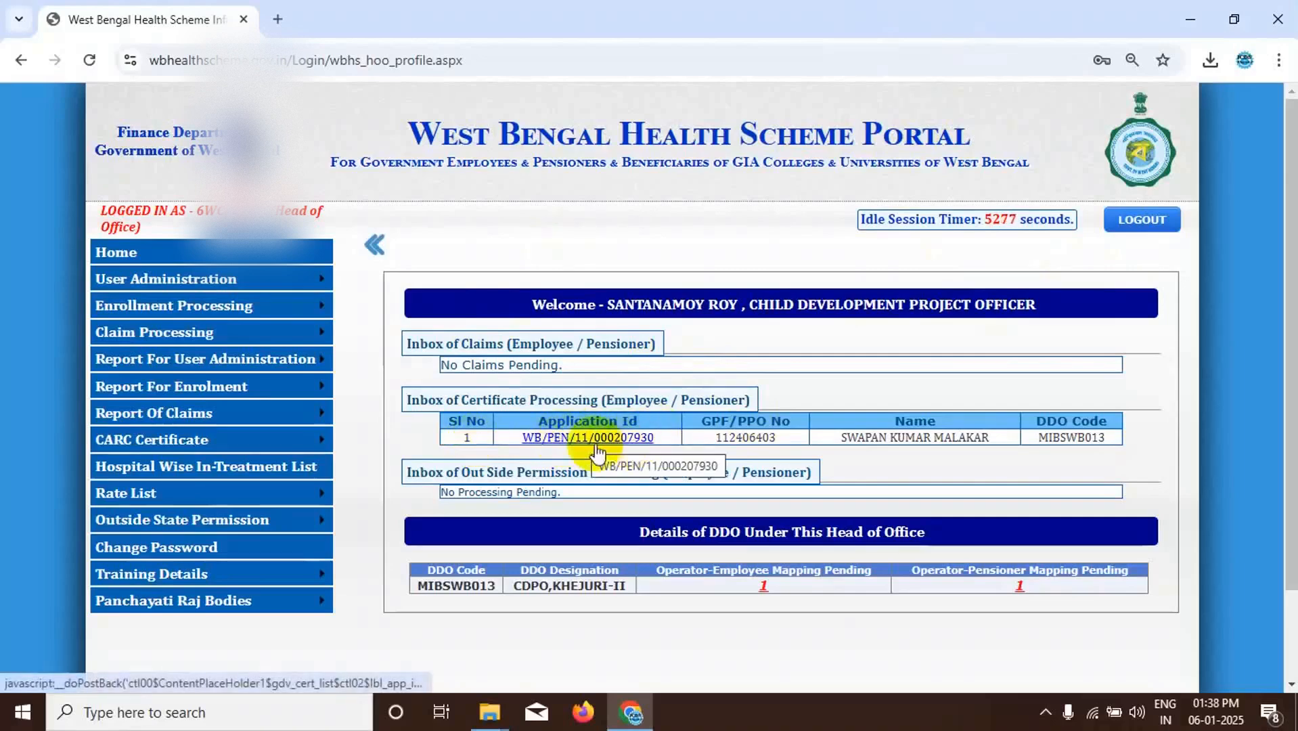
- Open the certificate processing page for pensioners from the Head of Office account's enrollment processing
click(610, 447)
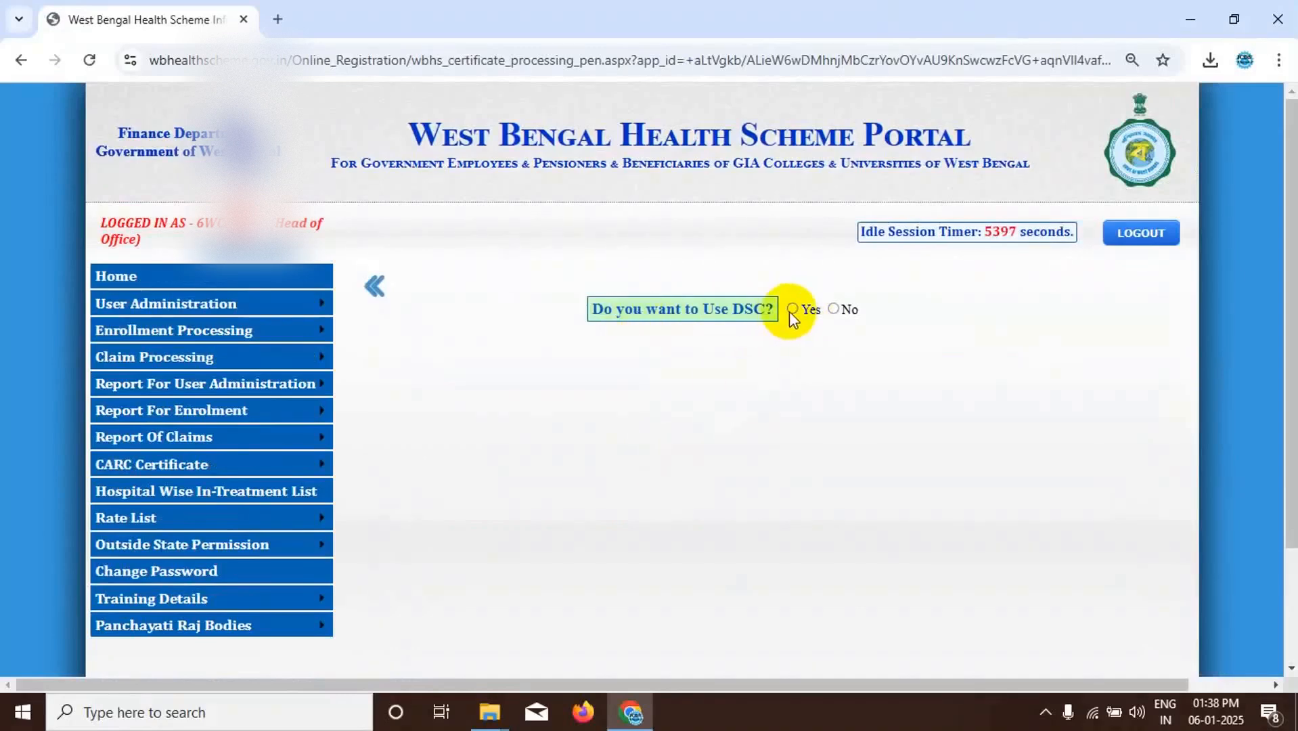
click(119, 272)
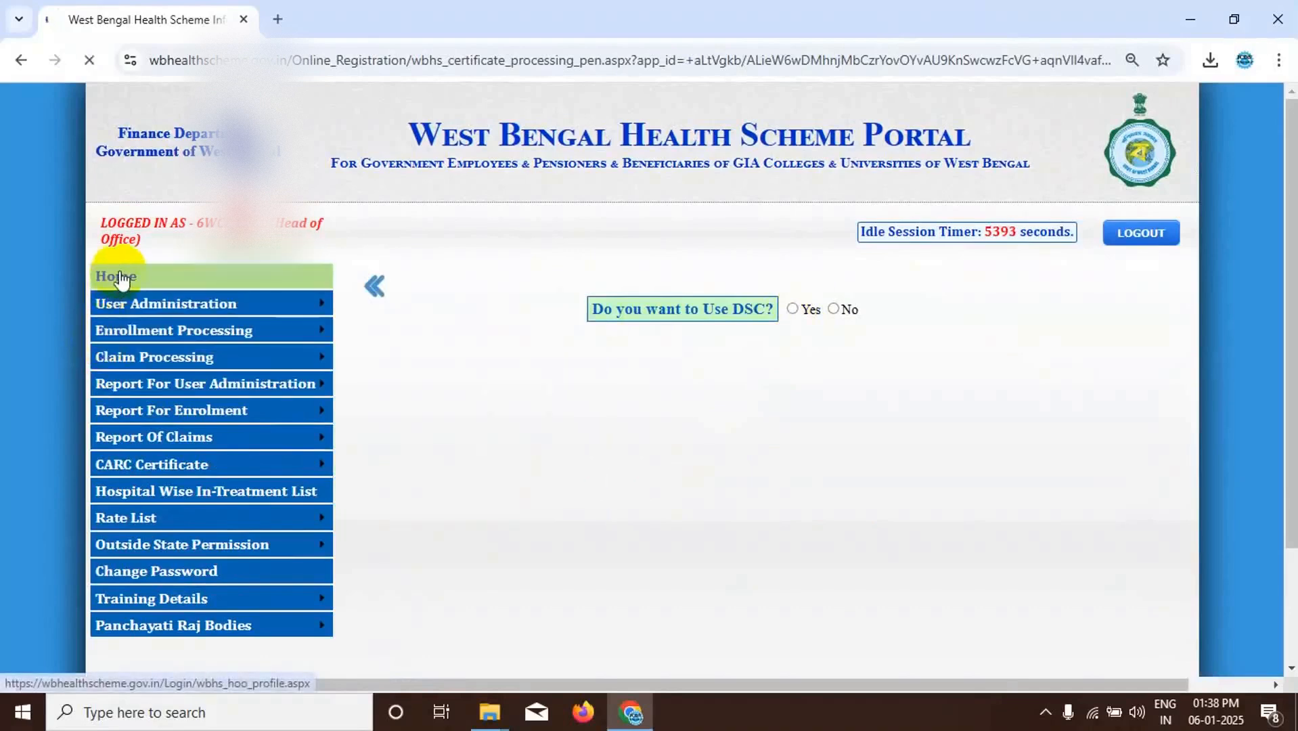
mouse_move(171, 297)
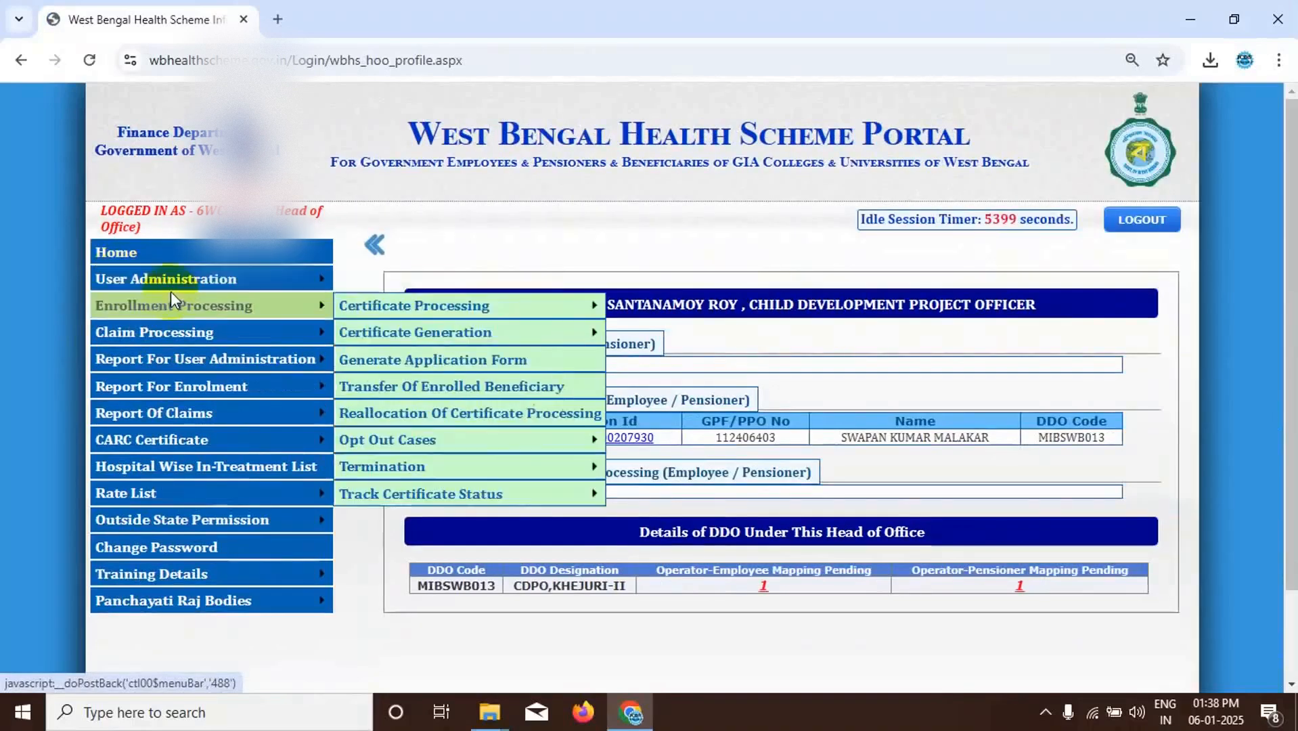
mouse_move(425, 310)
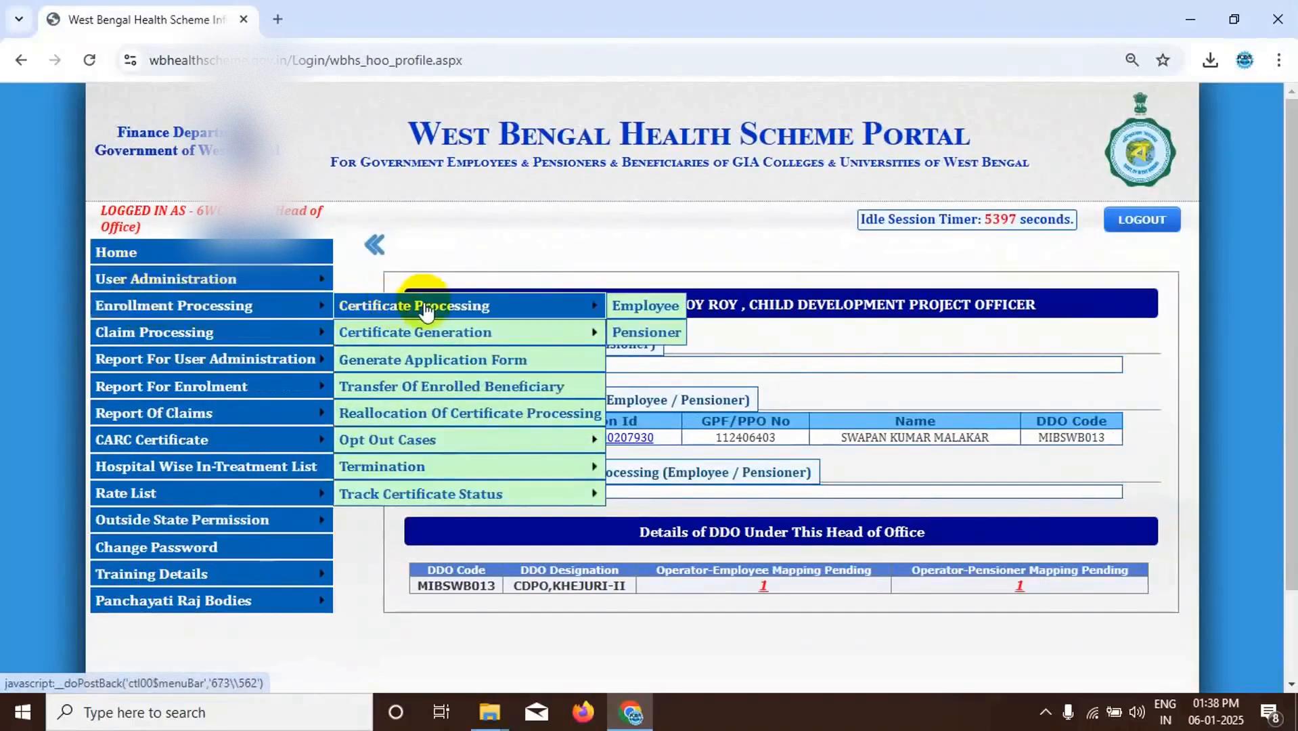
click(643, 339)
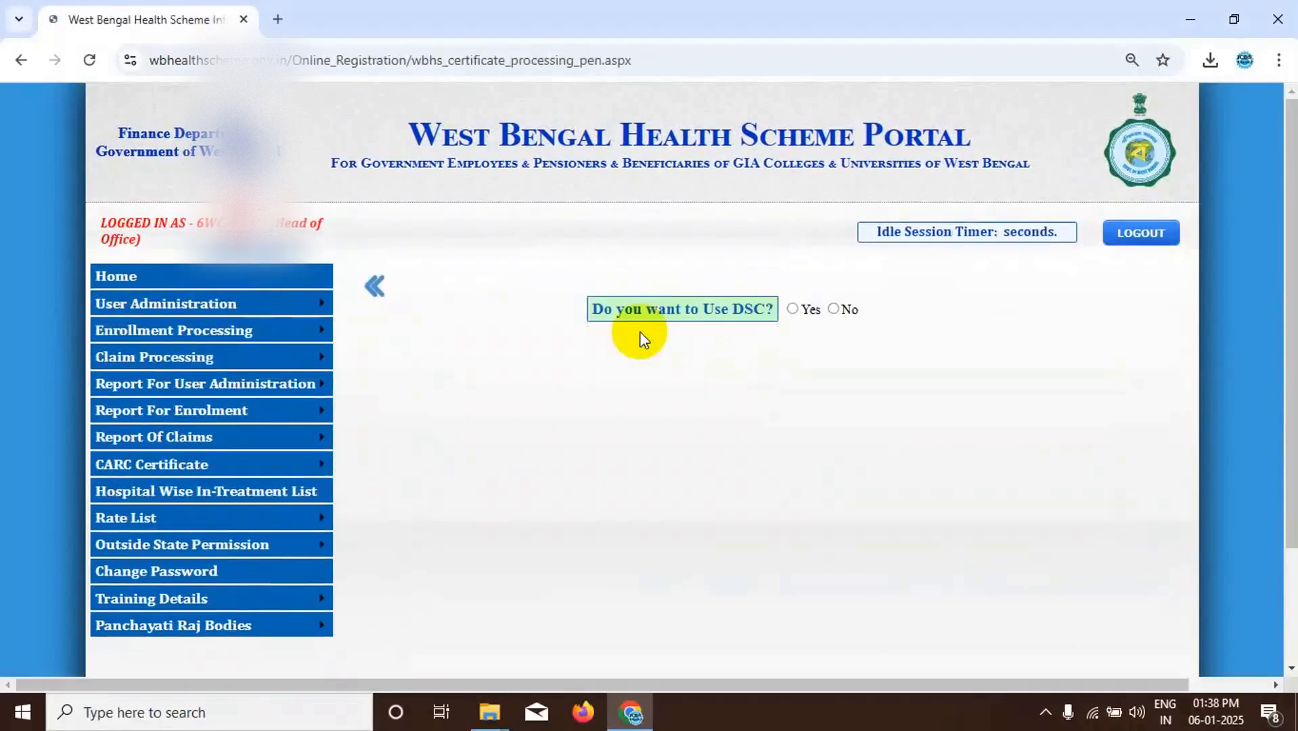
- Opt to use a DSC, select the Hypersecu HYP2003 token and enter its smartcard PIN
click(791, 310)
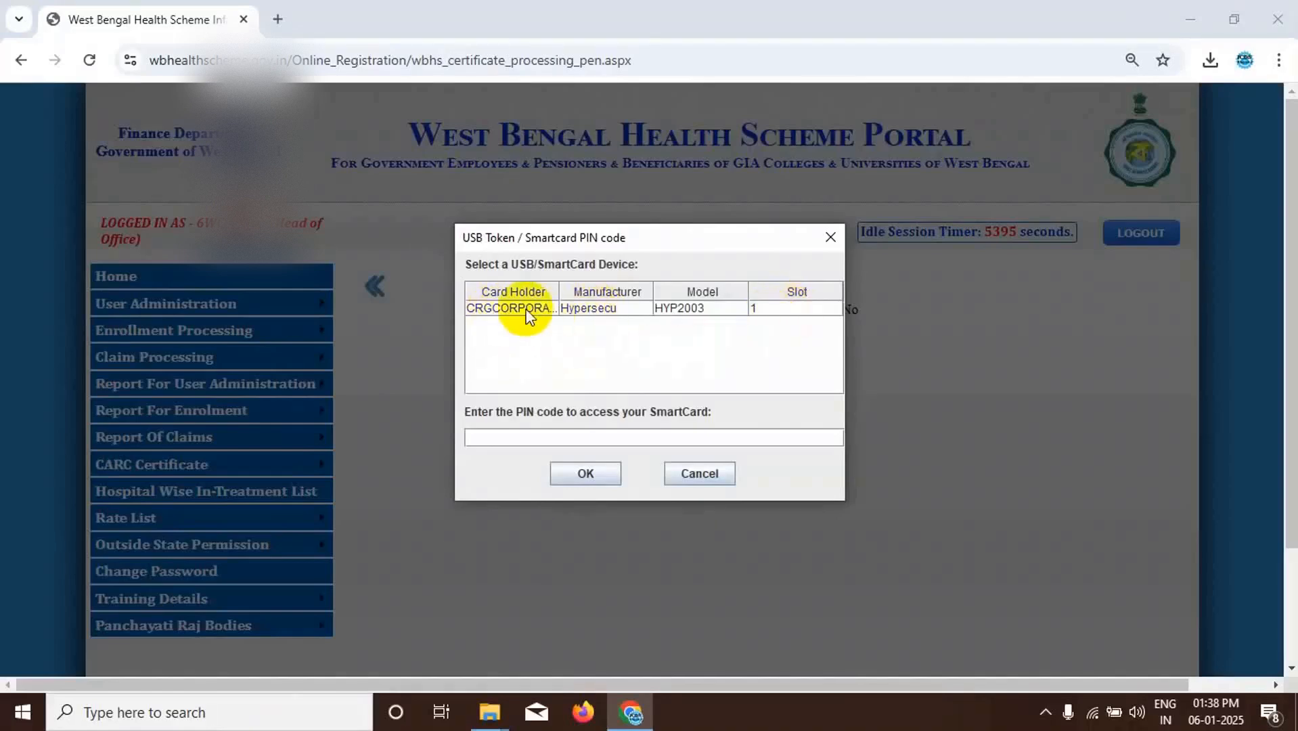
click(515, 310)
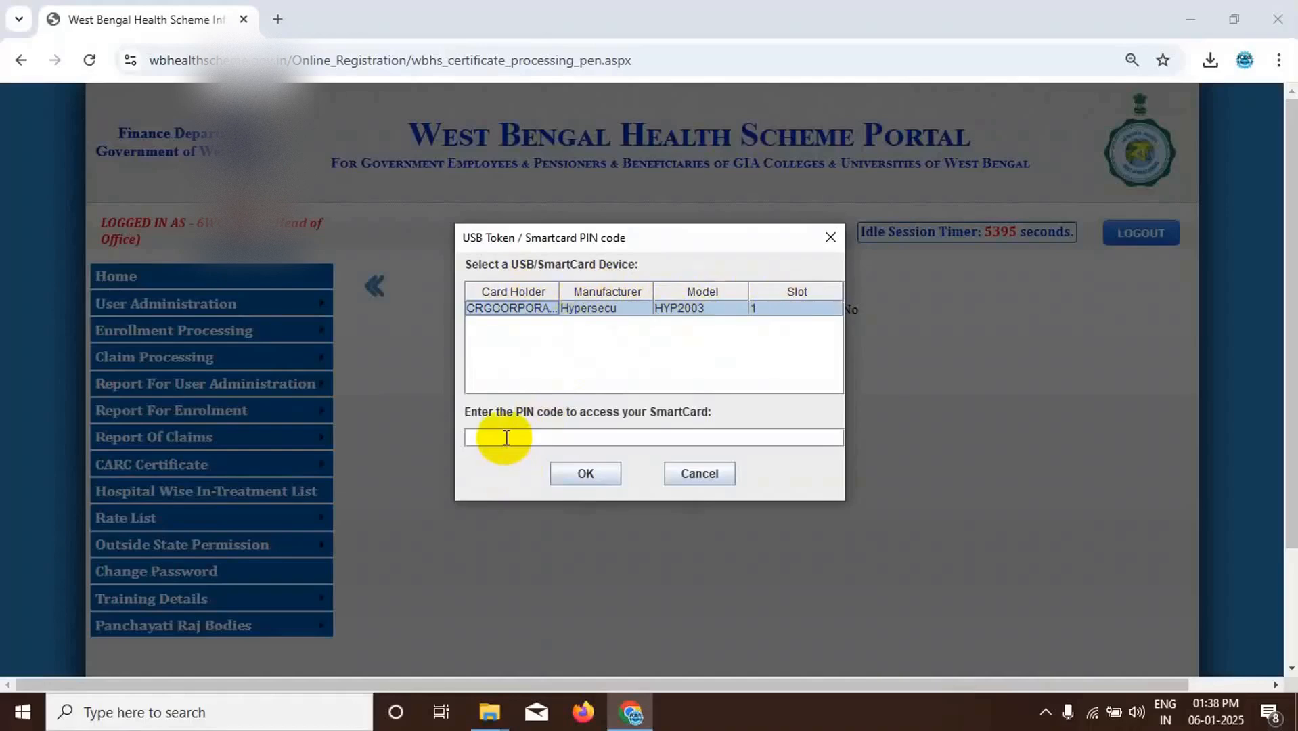
click(506, 438)
text(••••••••)
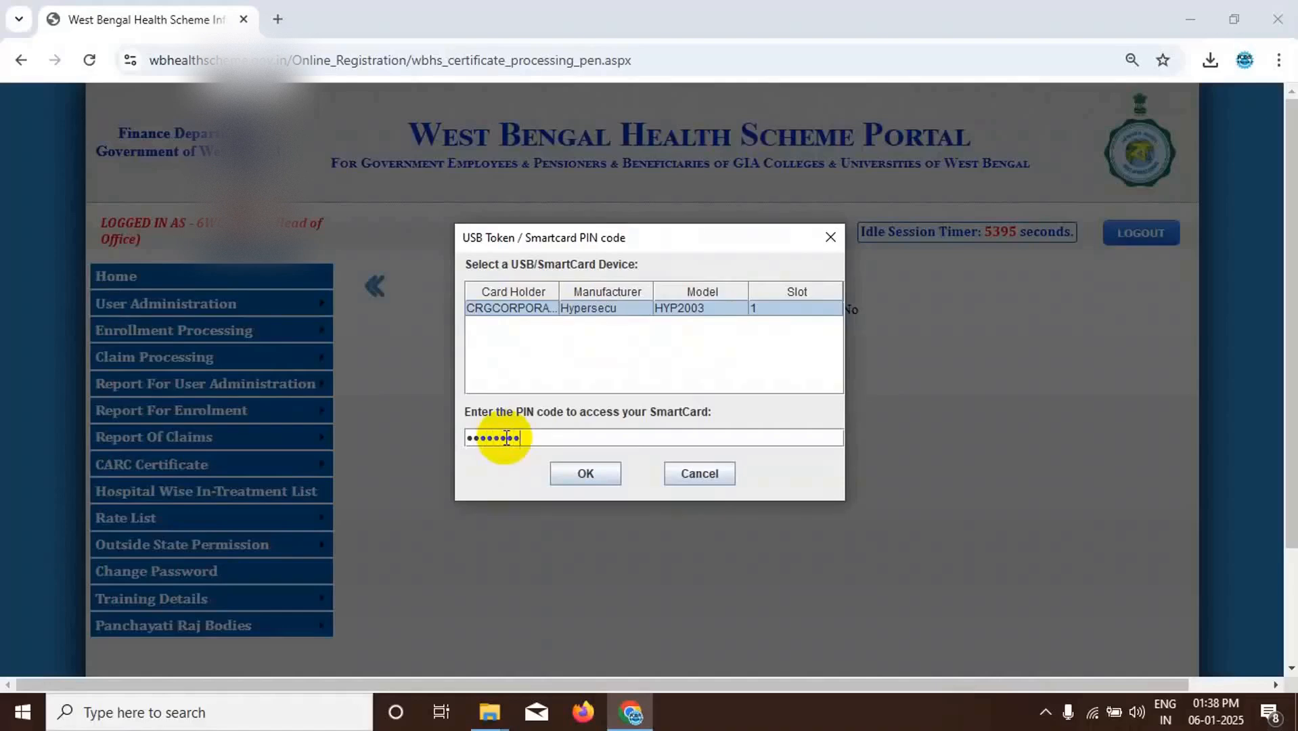
click(585, 474)
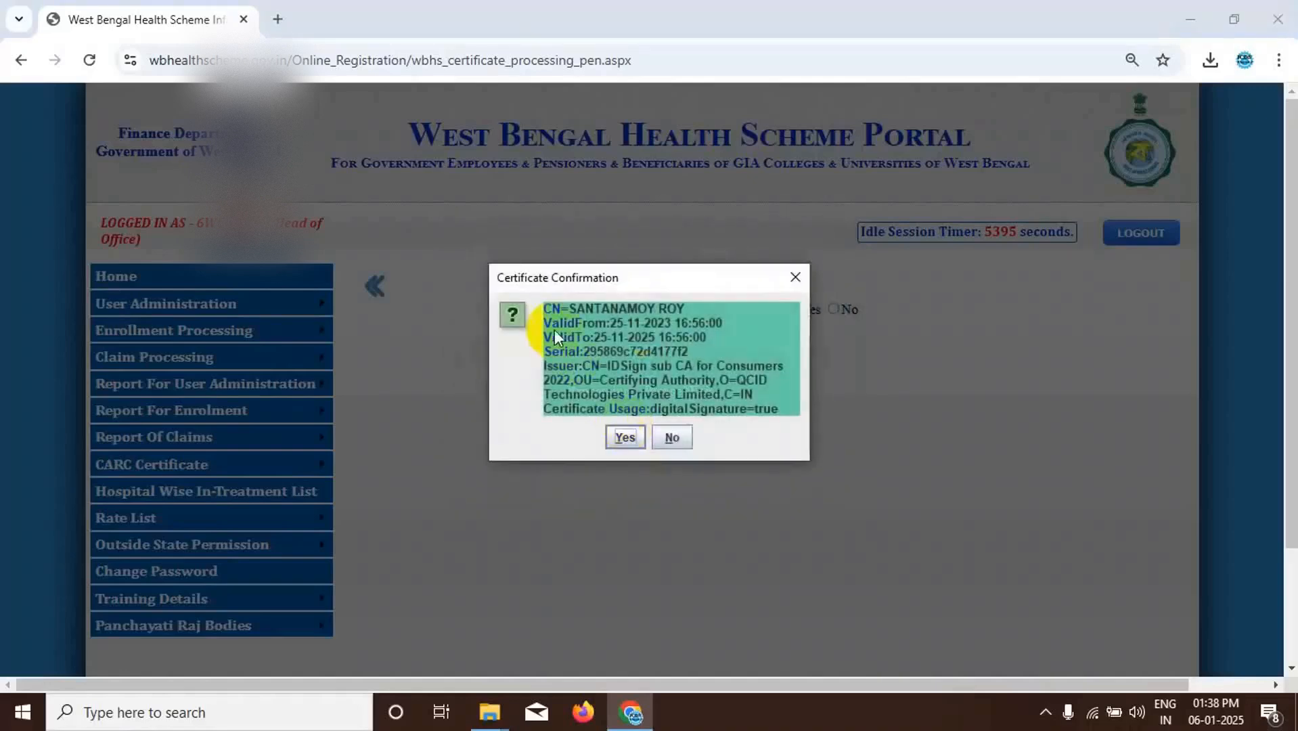
- Accept the Head of Office's digital certificate and validate the DSC
click(625, 437)
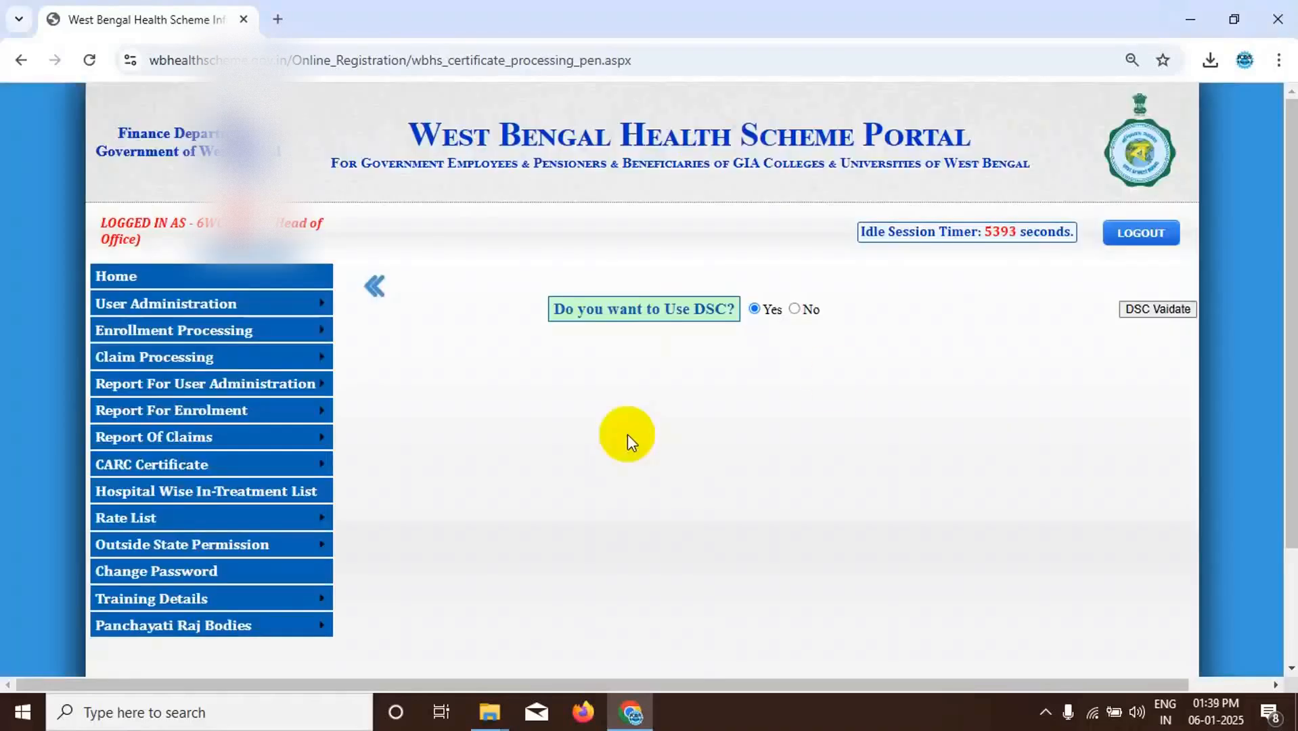
click(1143, 309)
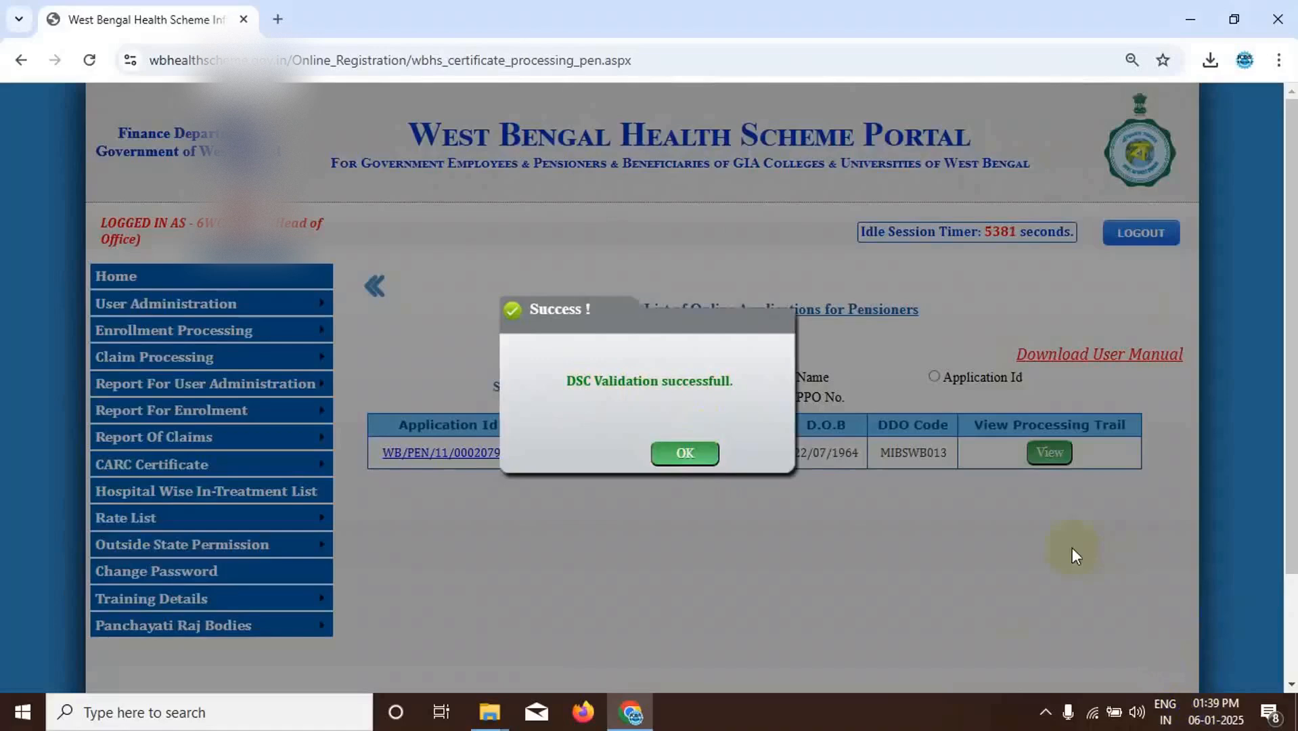
click(685, 453)
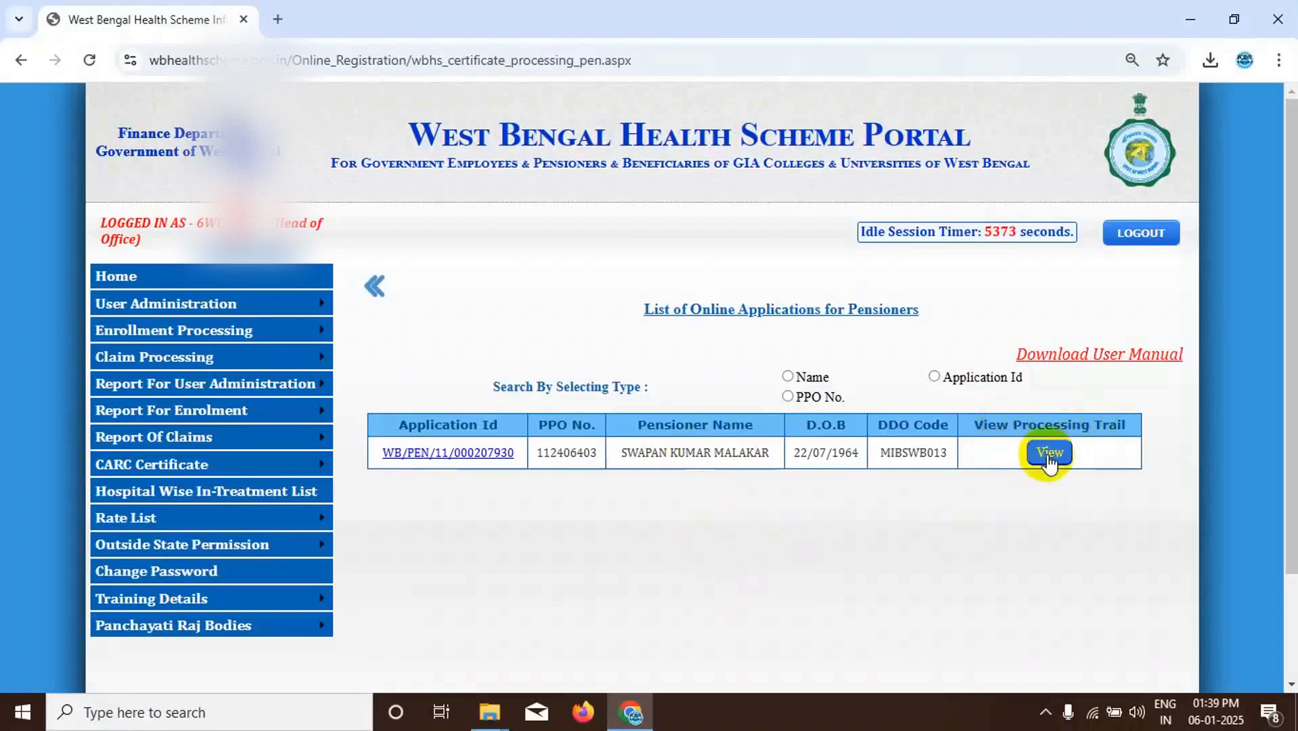
- View the processing trail of the pending pensioner application
click(1048, 453)
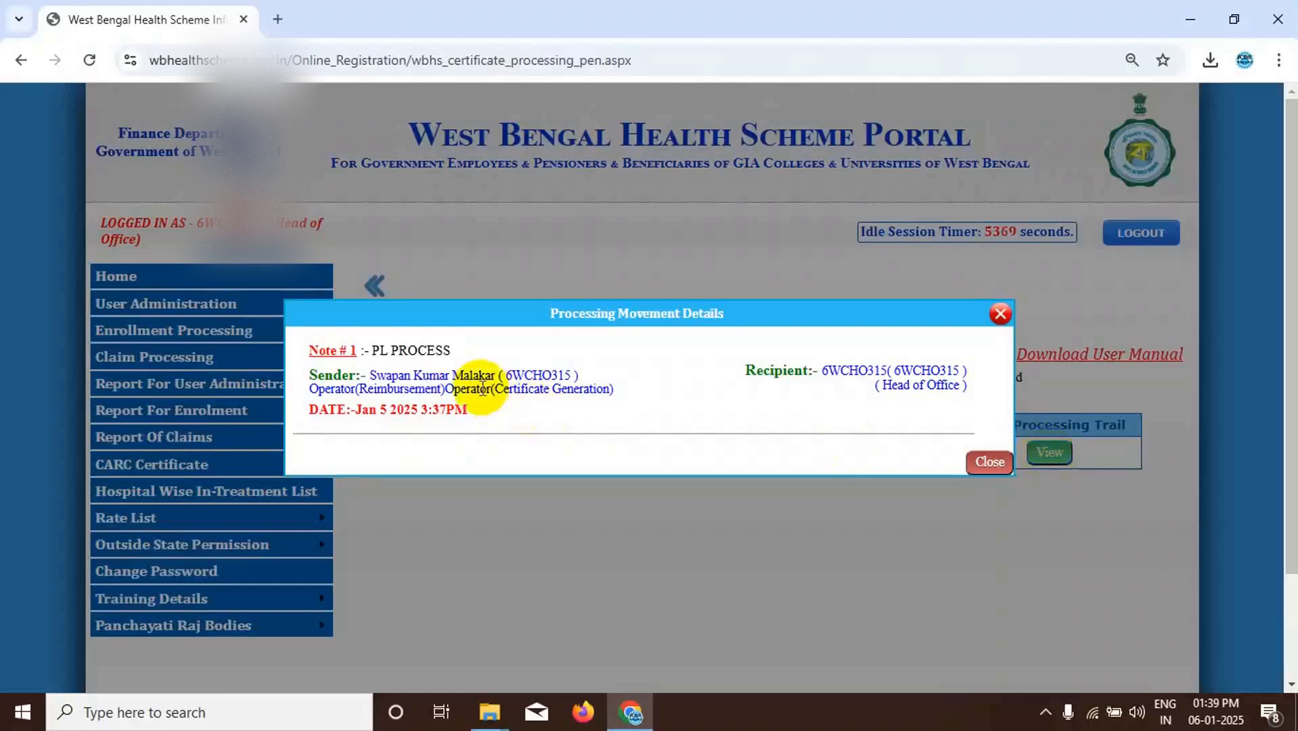
click(999, 315)
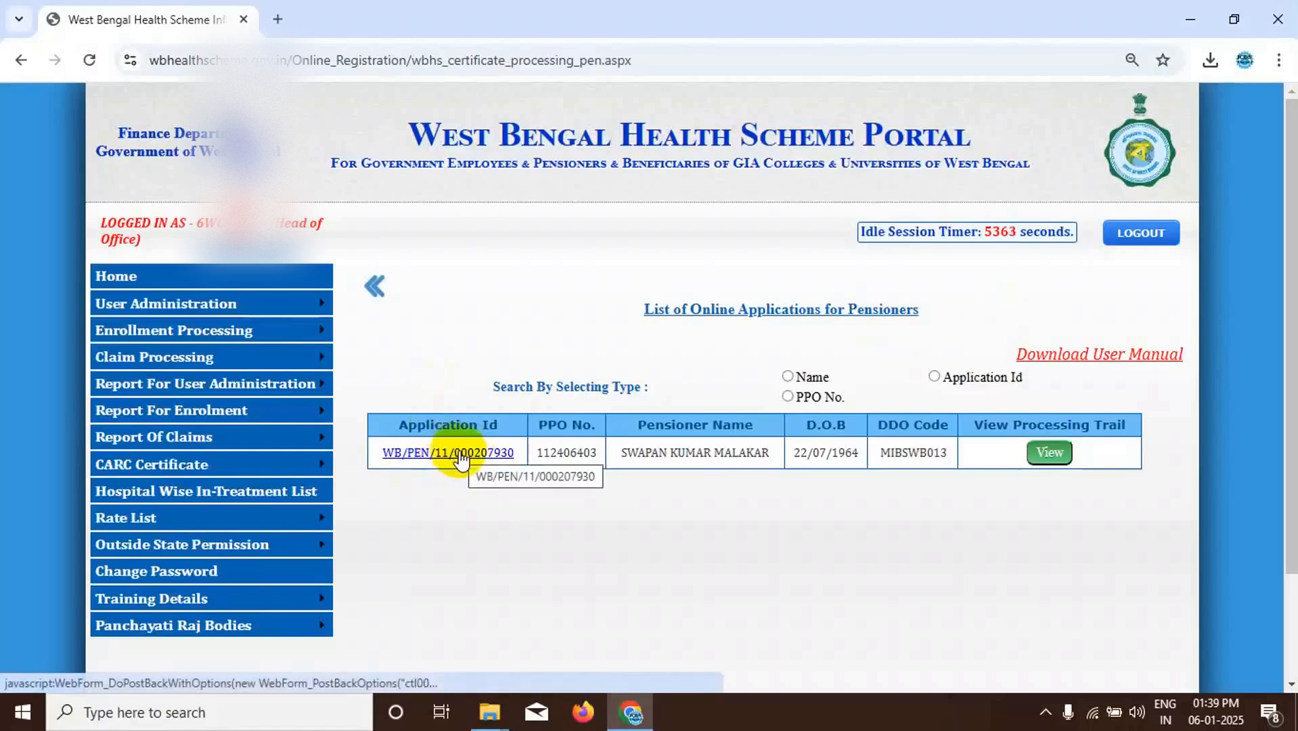
- Open the pensioner application, review its personal, pay and bank details, and approve it
click(459, 455)
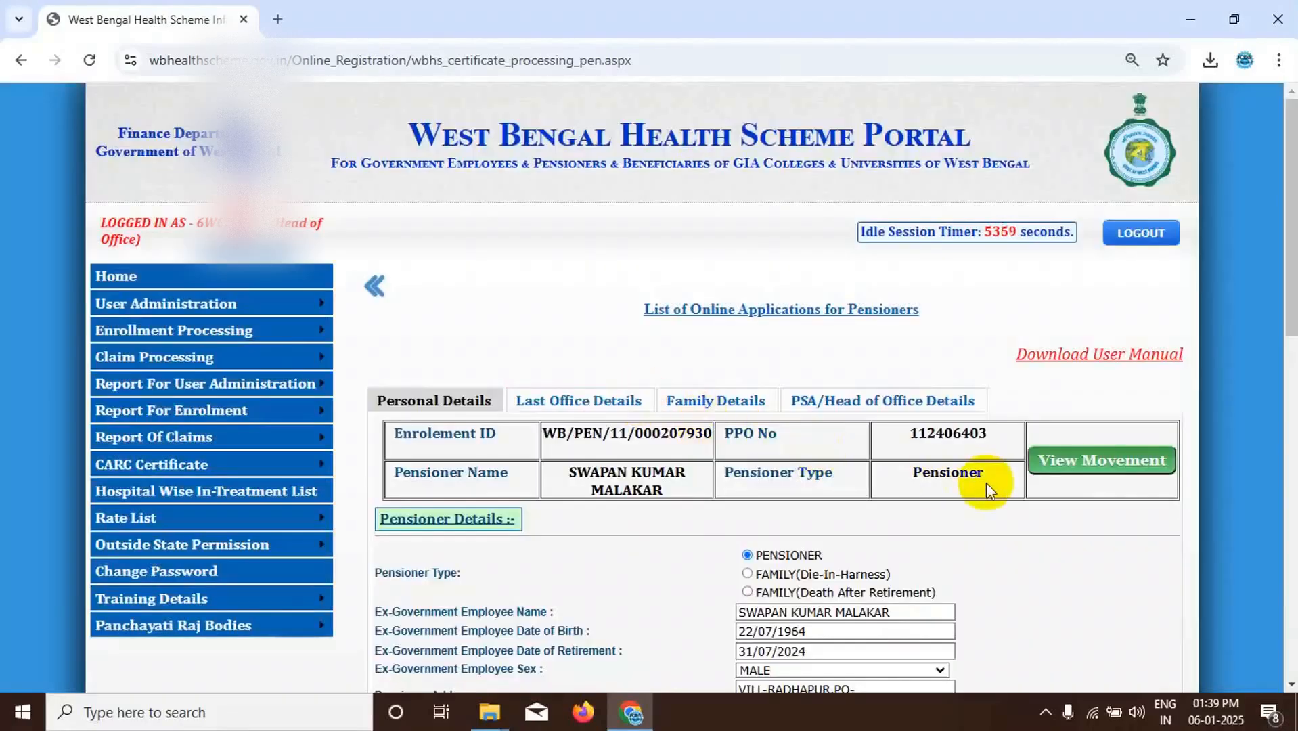
scroll(985, 483, down, 8)
scroll(985, 483, down, 4)
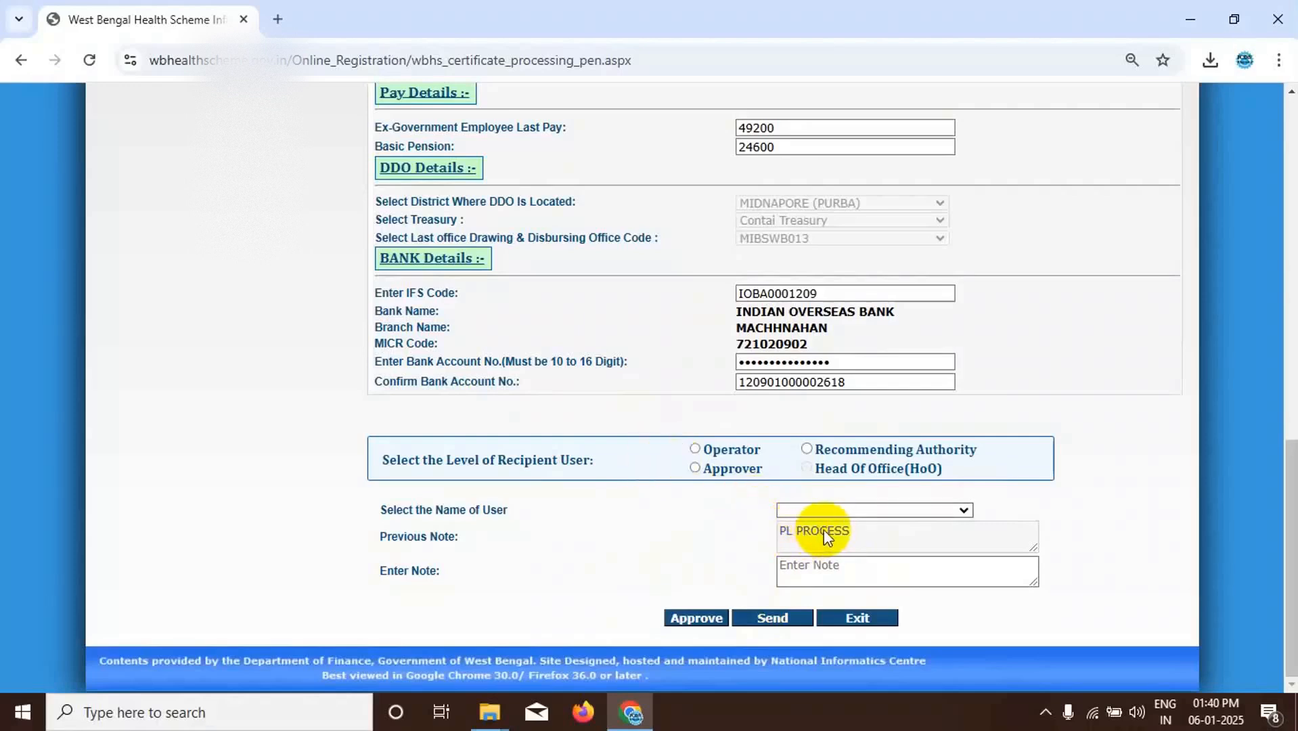
click(692, 618)
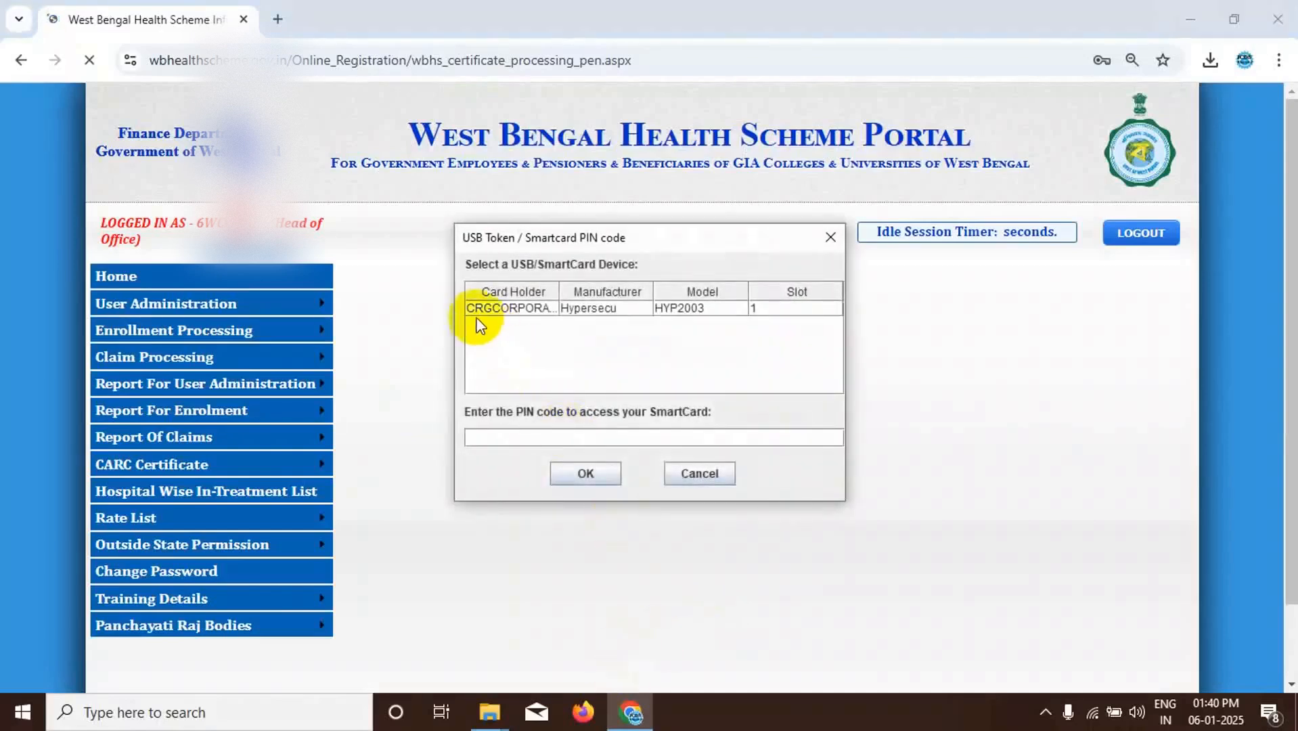
- Try to unlock the Hypersecu HYP2003 token with its smartcard PIN for signing the approved application
click(527, 308)
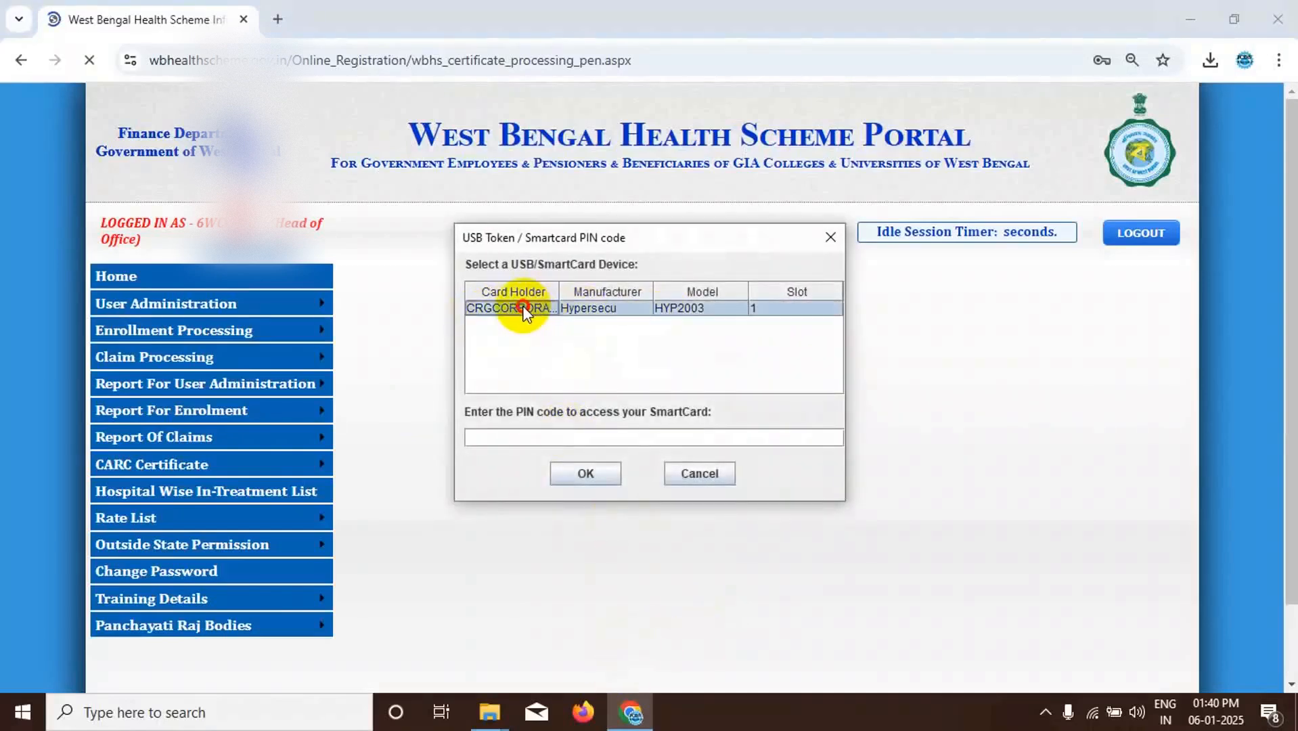
click(504, 438)
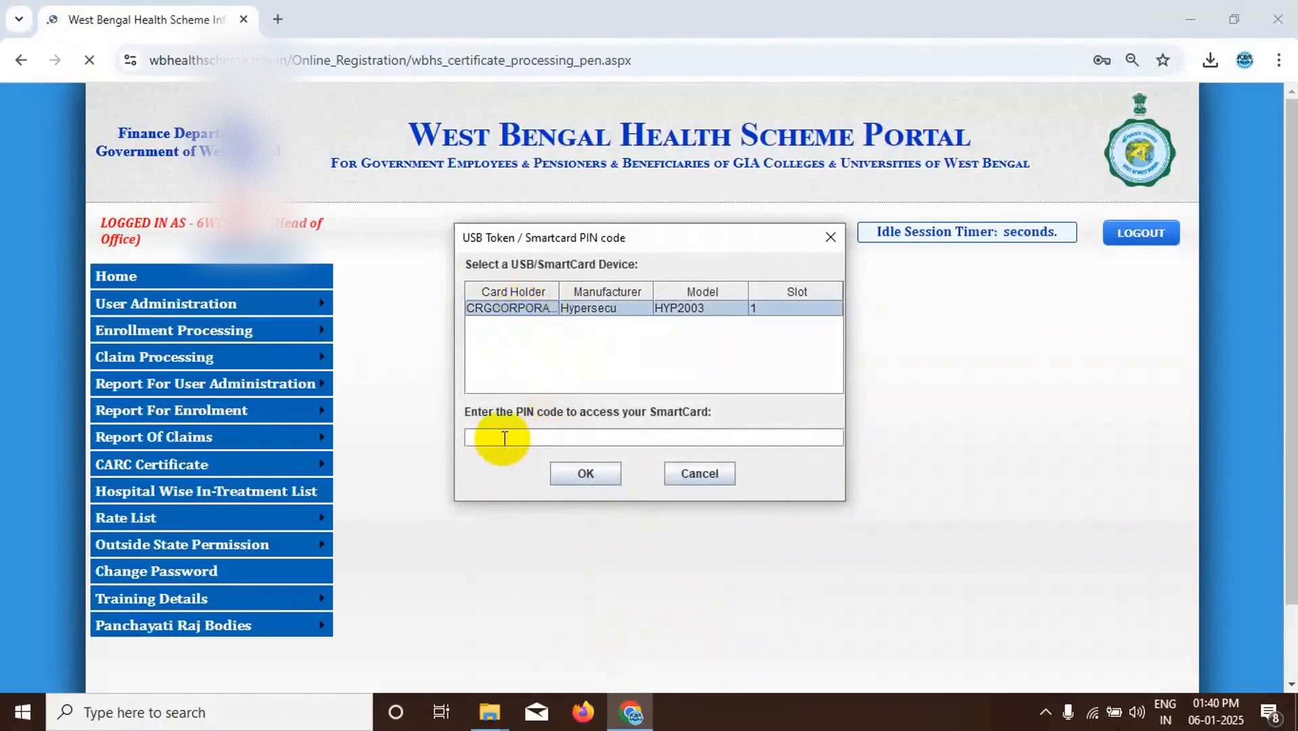
text(••)
key(BackSpace)
key(BackSpace)
text(••••••••)
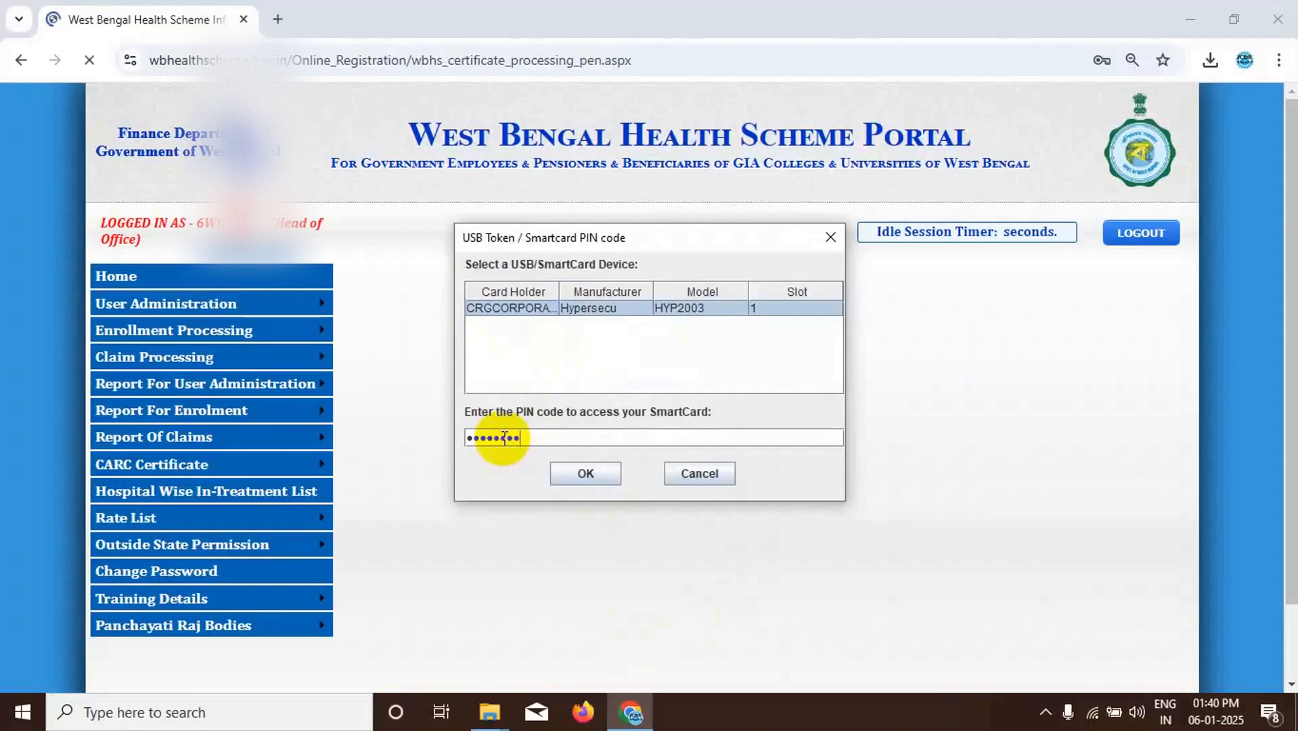
click(583, 473)
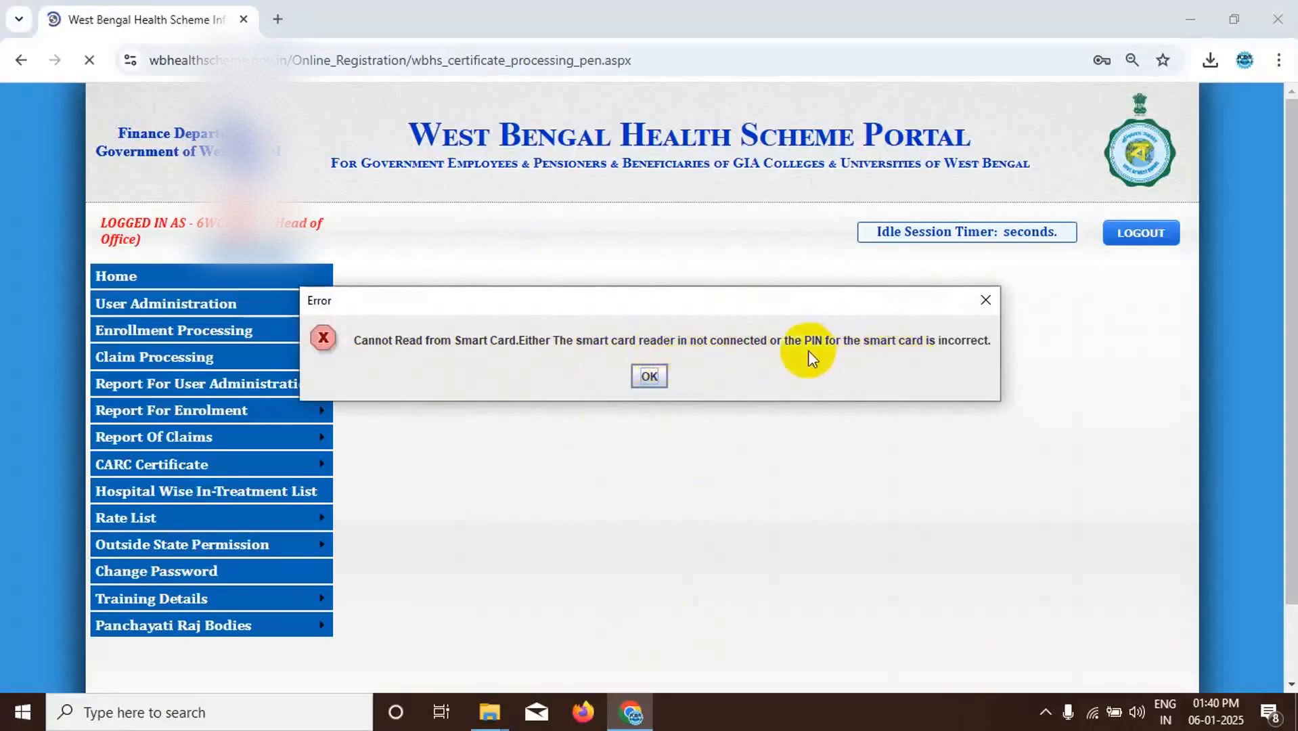
click(646, 377)
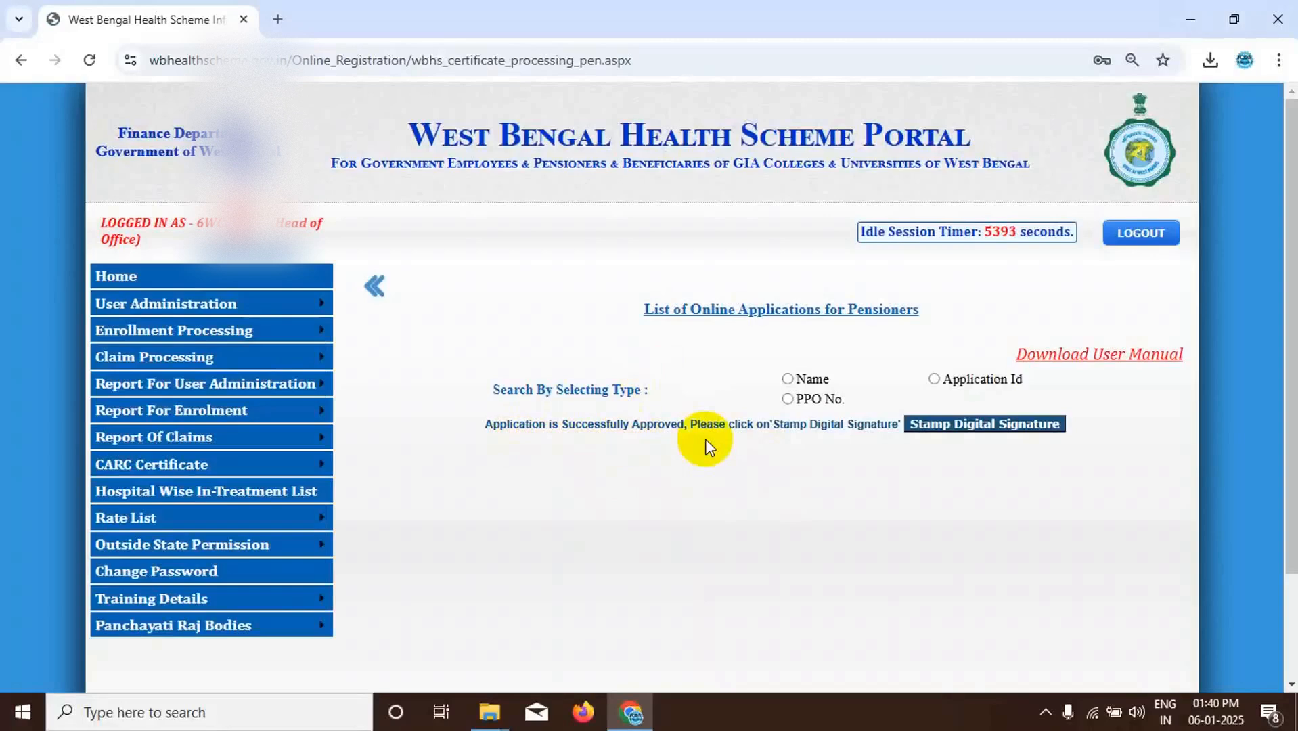
- Try to stamp the digital signature on the approved pensioner application, and return to the Head of Office home page
click(959, 422)
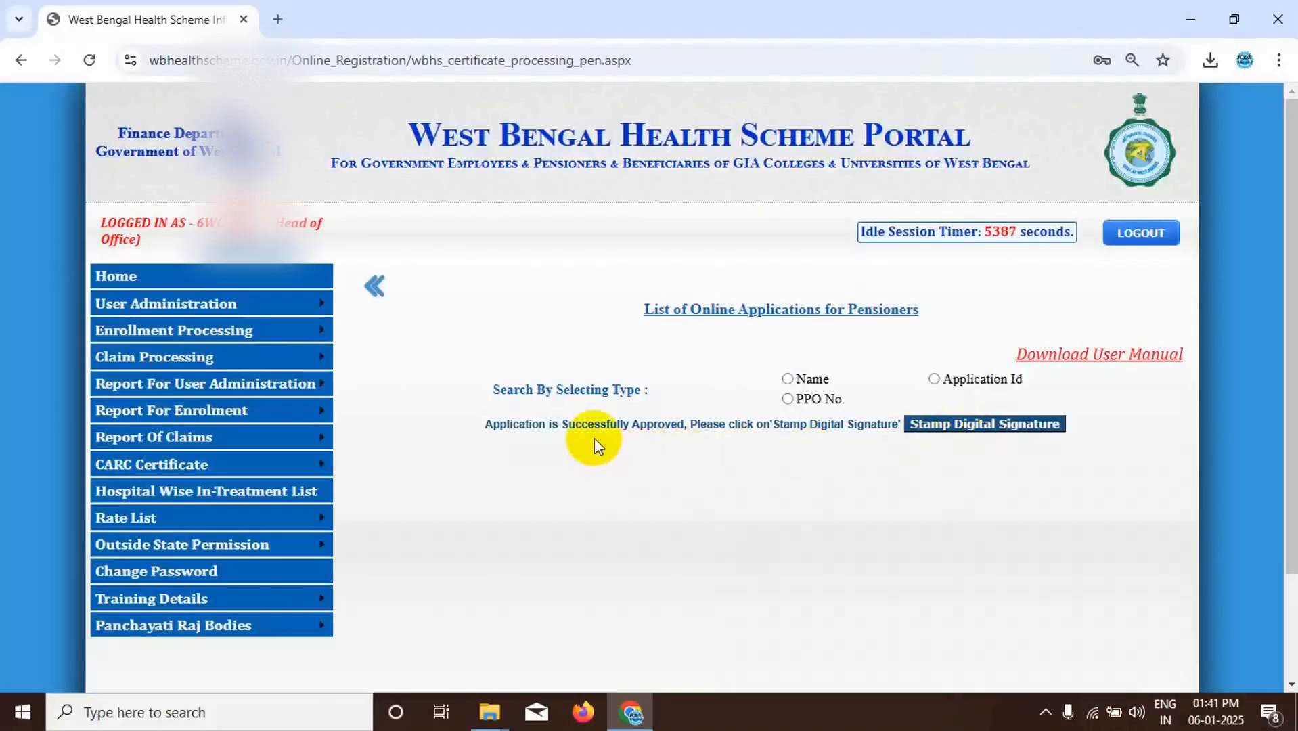
click(964, 424)
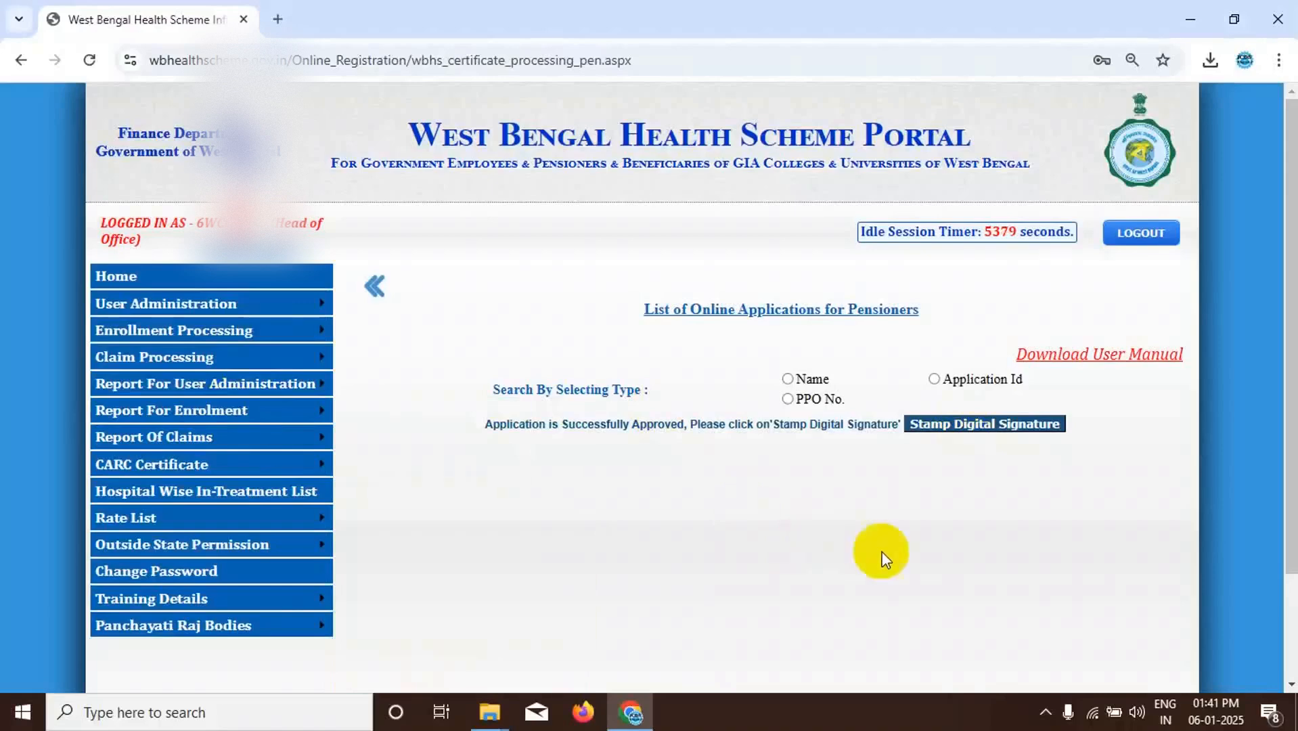
mouse_move(169, 310)
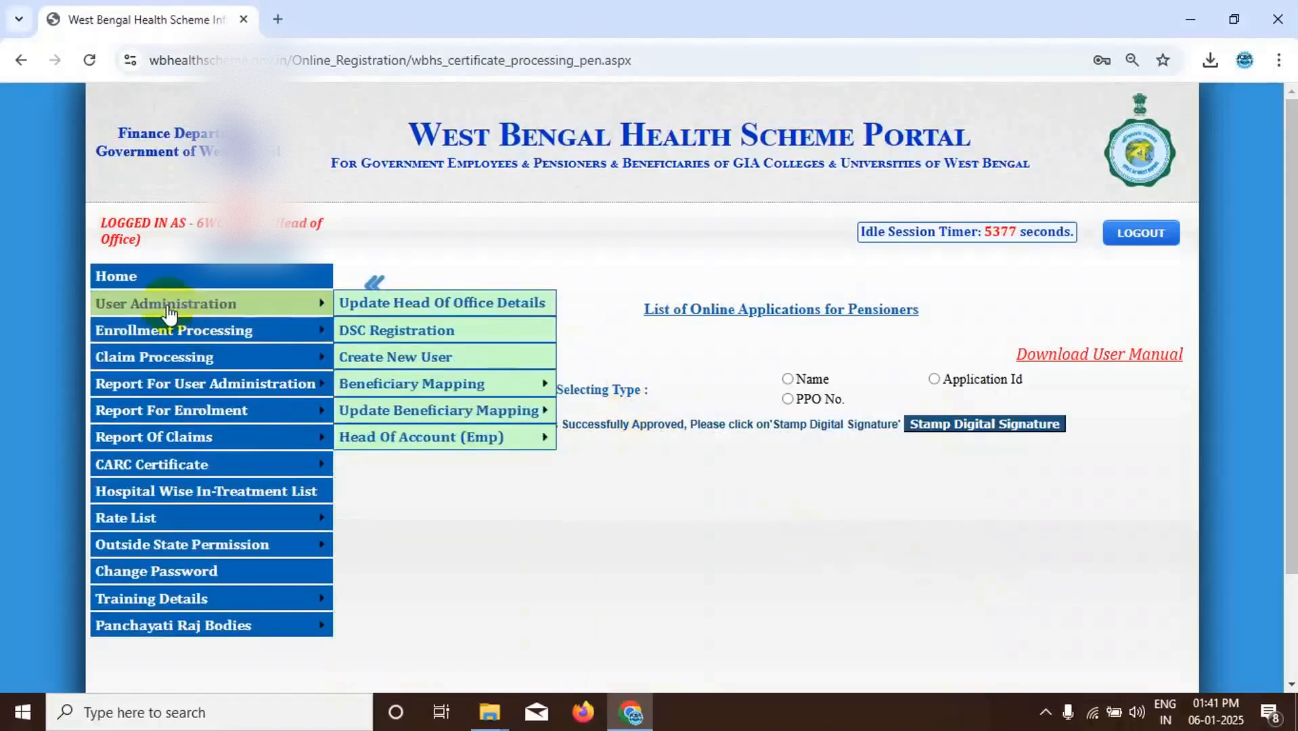
click(121, 281)
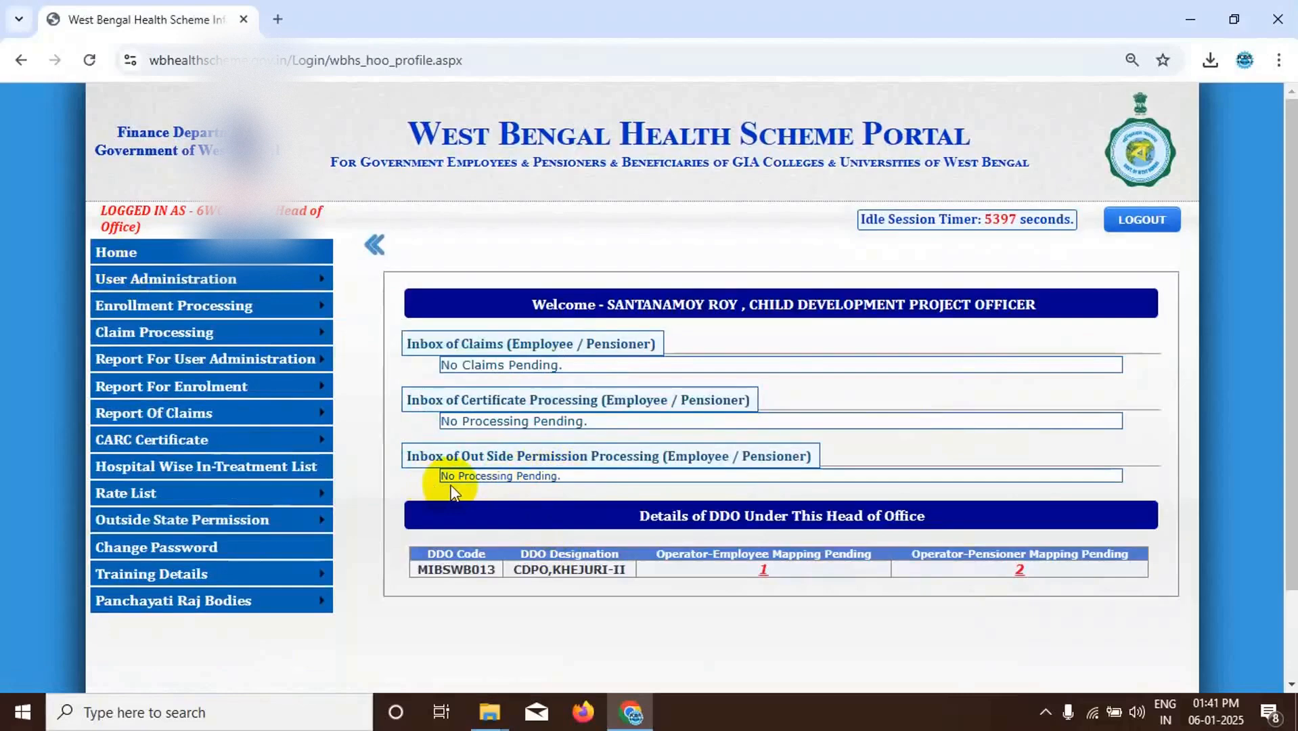
- Open certificate generation for pensioners and look up the application by the pensioner's name
mouse_move(255, 319)
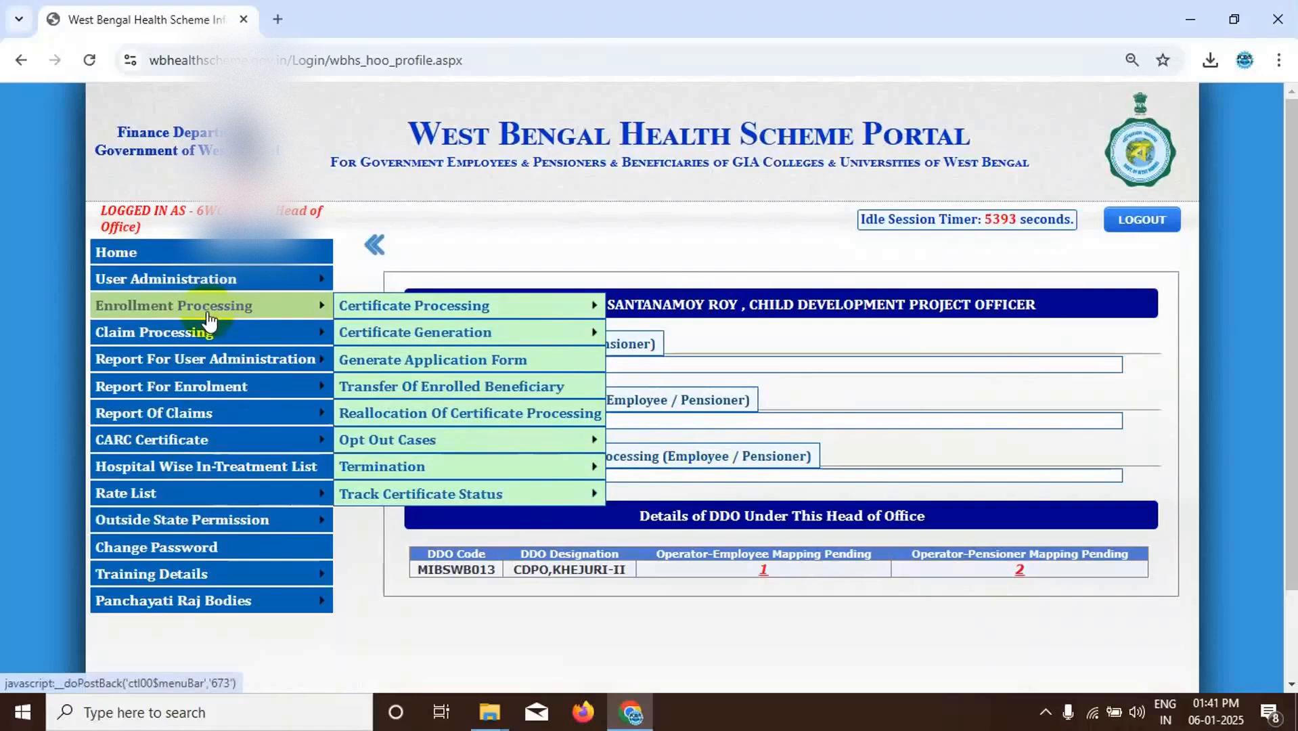
mouse_move(361, 318)
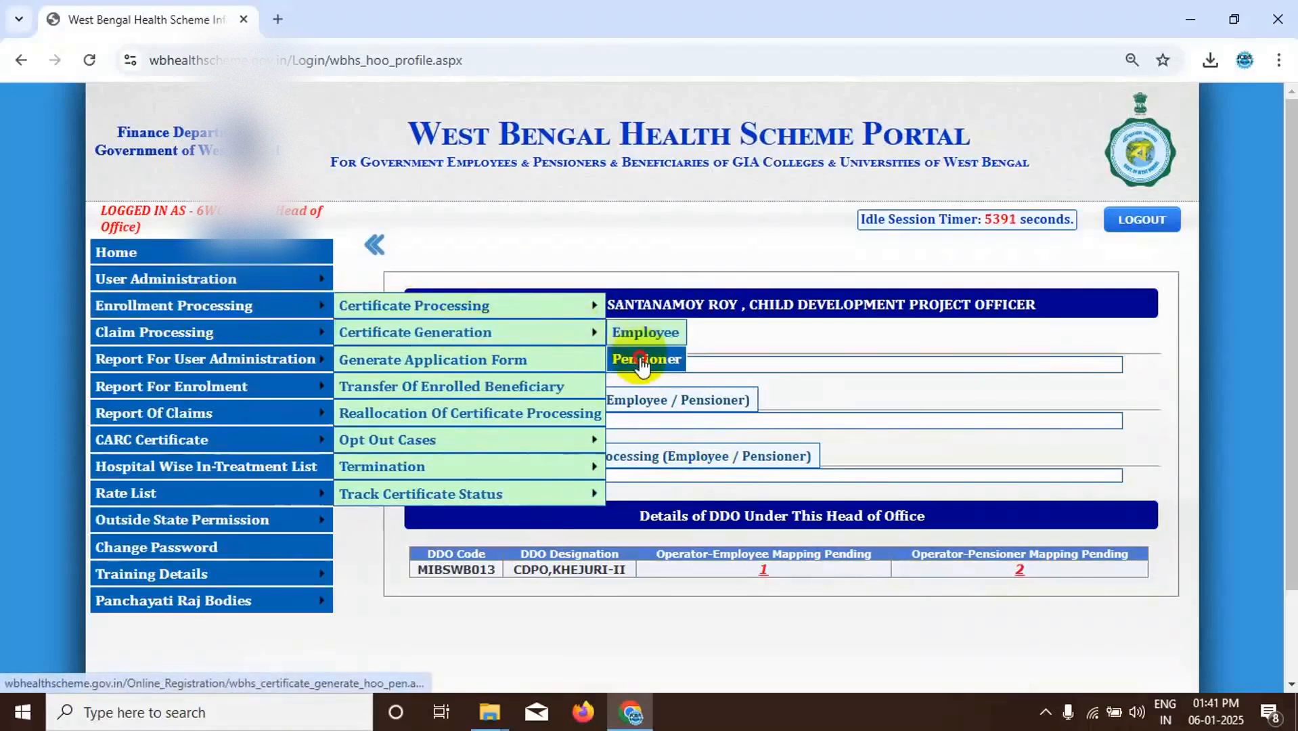
click(639, 361)
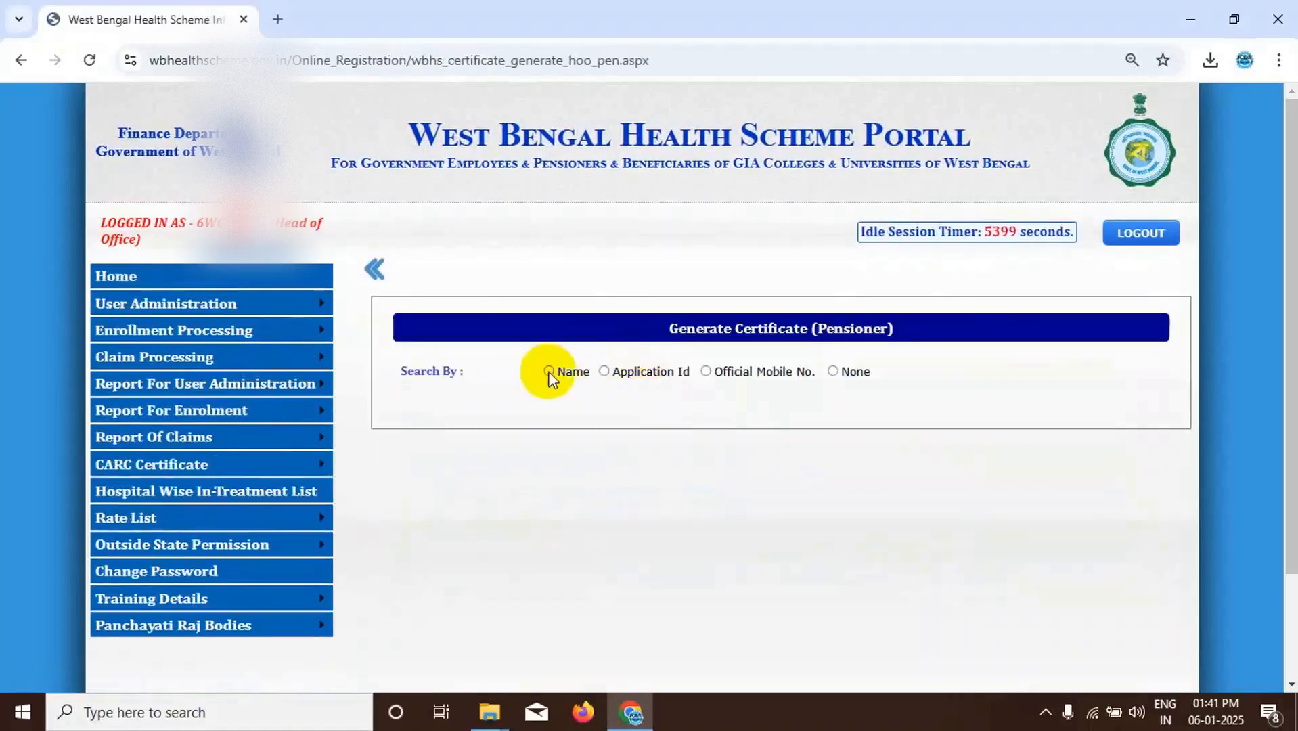
click(549, 373)
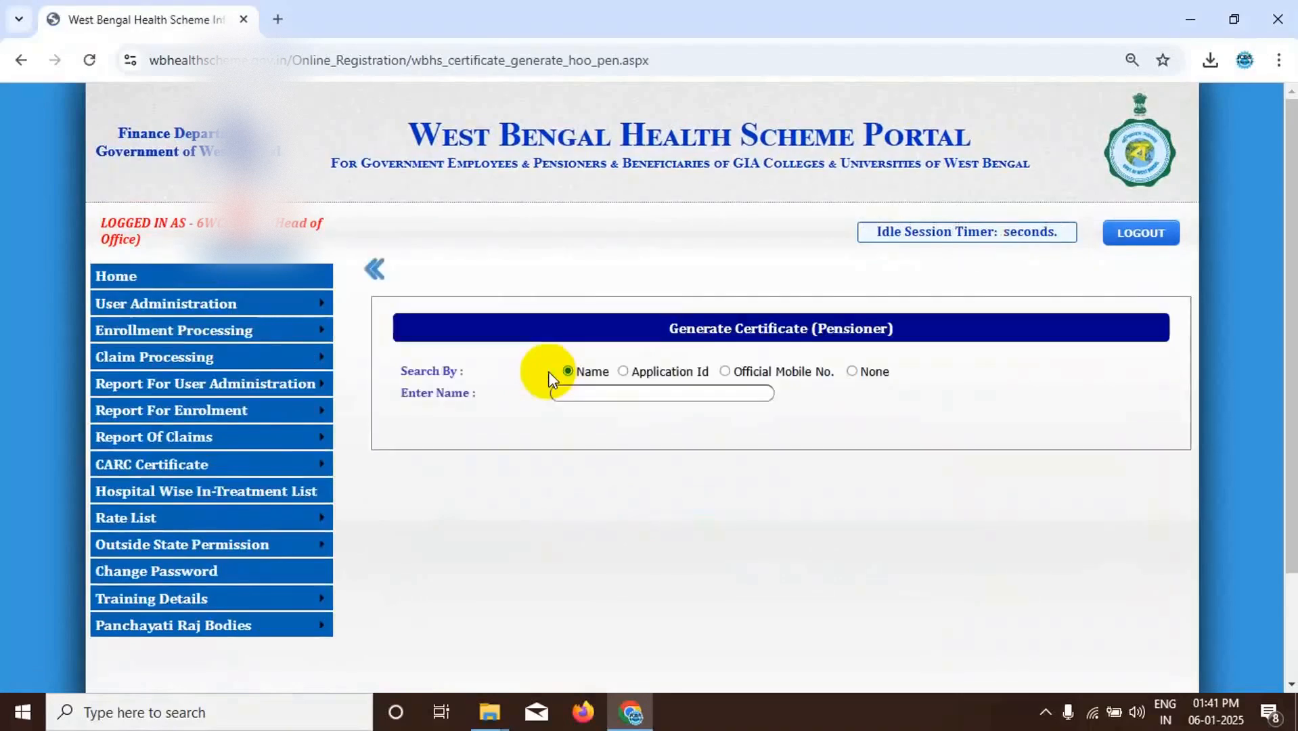
click(581, 391)
text(SW)
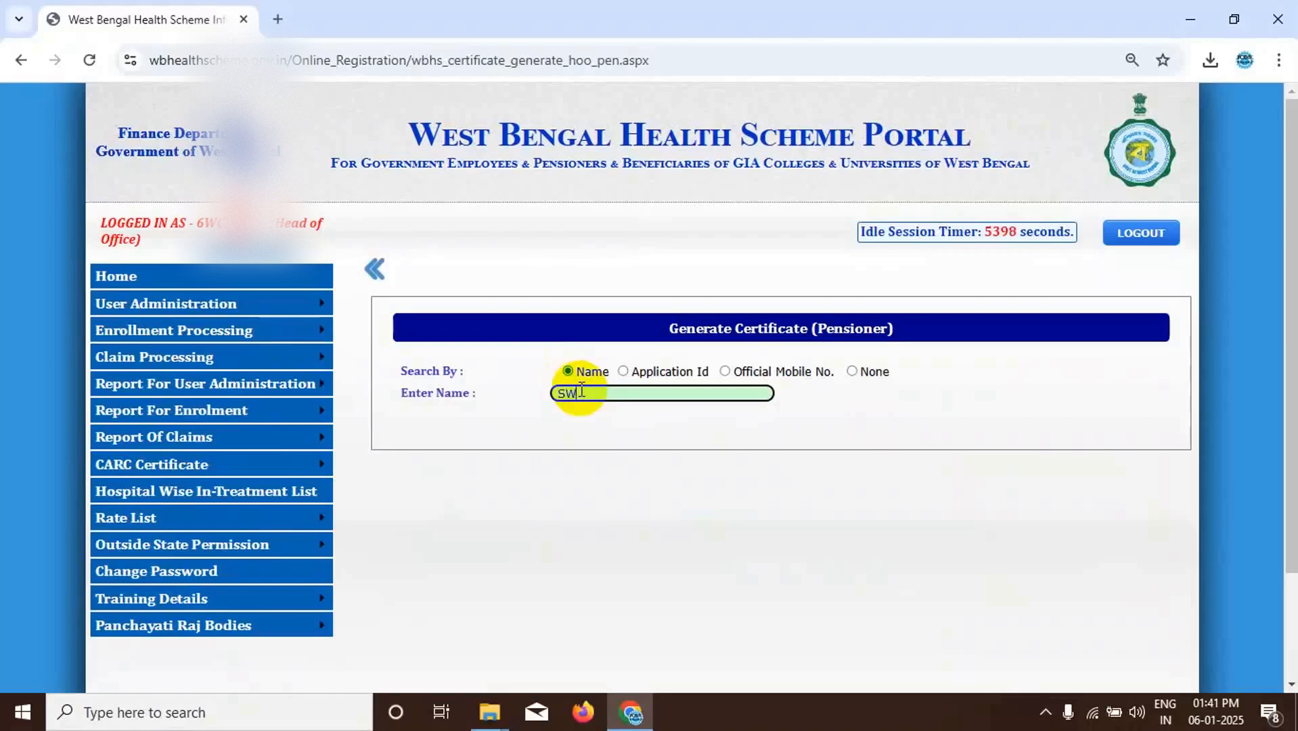
text(APAN)
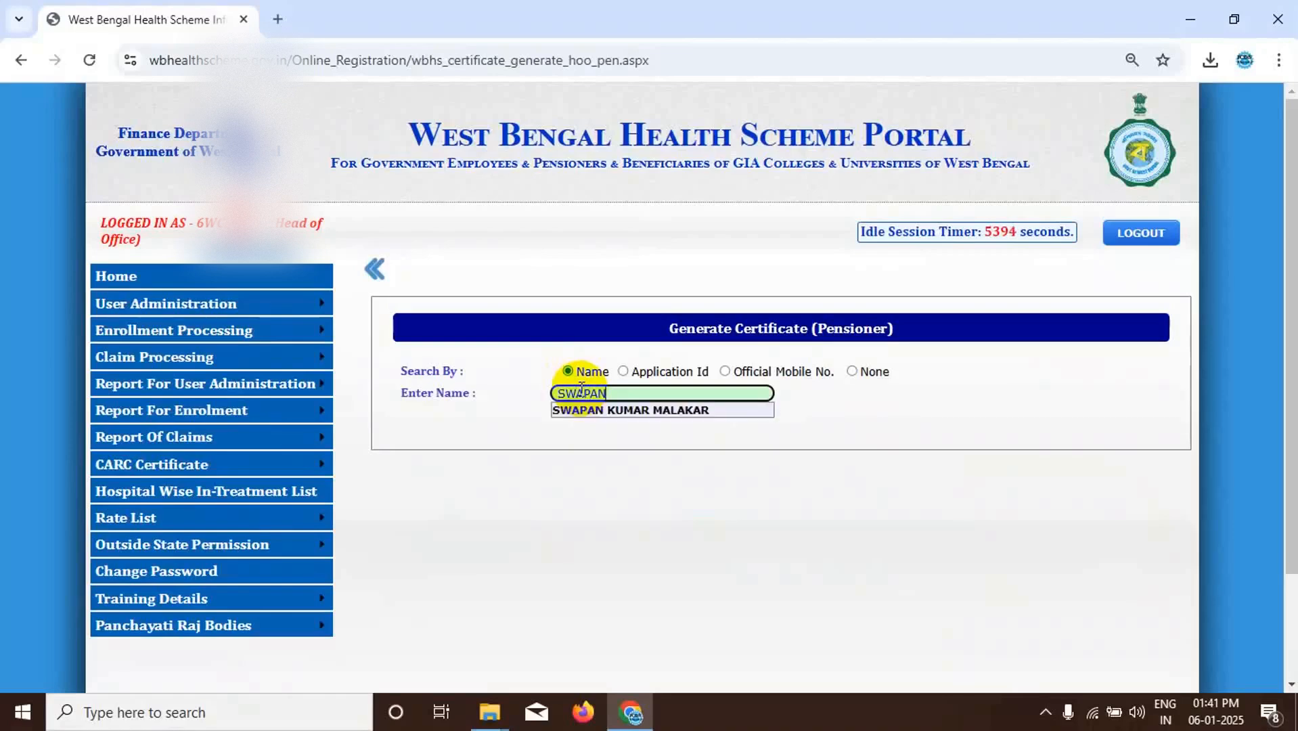
click(637, 410)
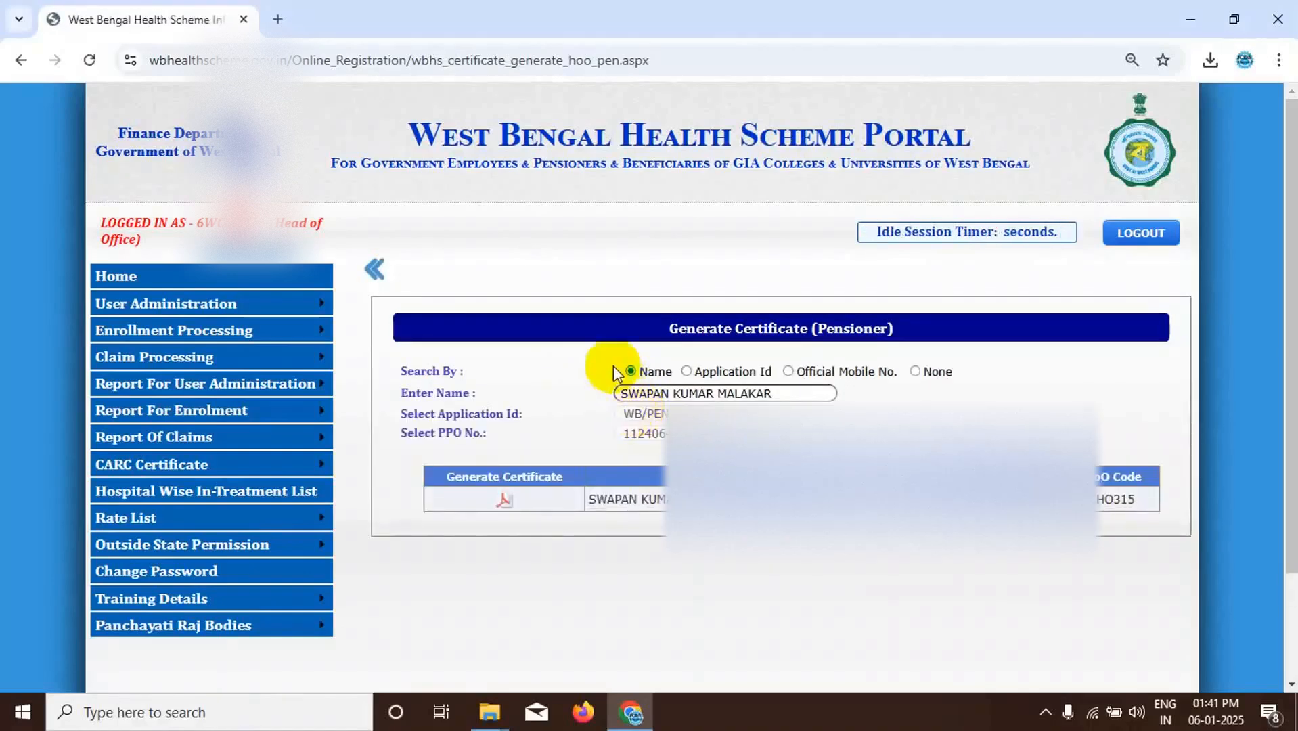
- Generate the pensioner's certificate and sign it with the Hypersecu HYP2003 token, entering its PIN and accepting the signing certificate
click(504, 500)
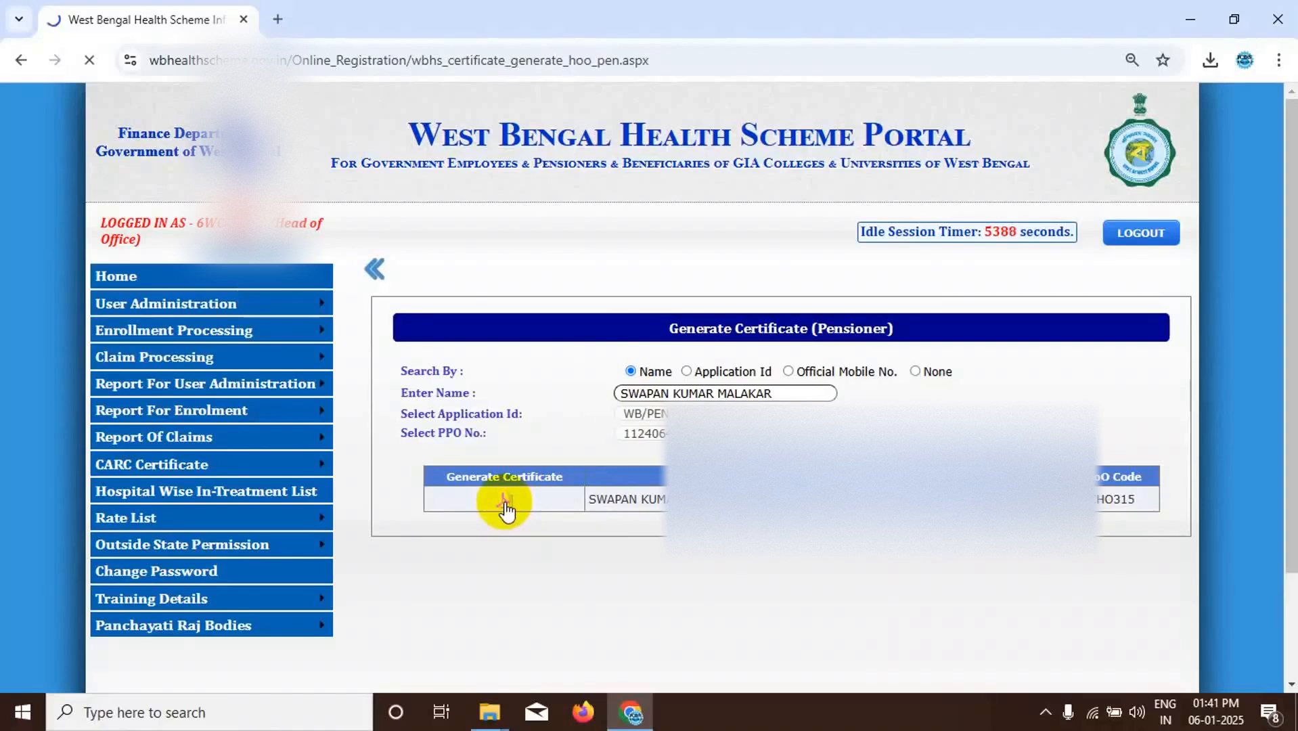
click(504, 502)
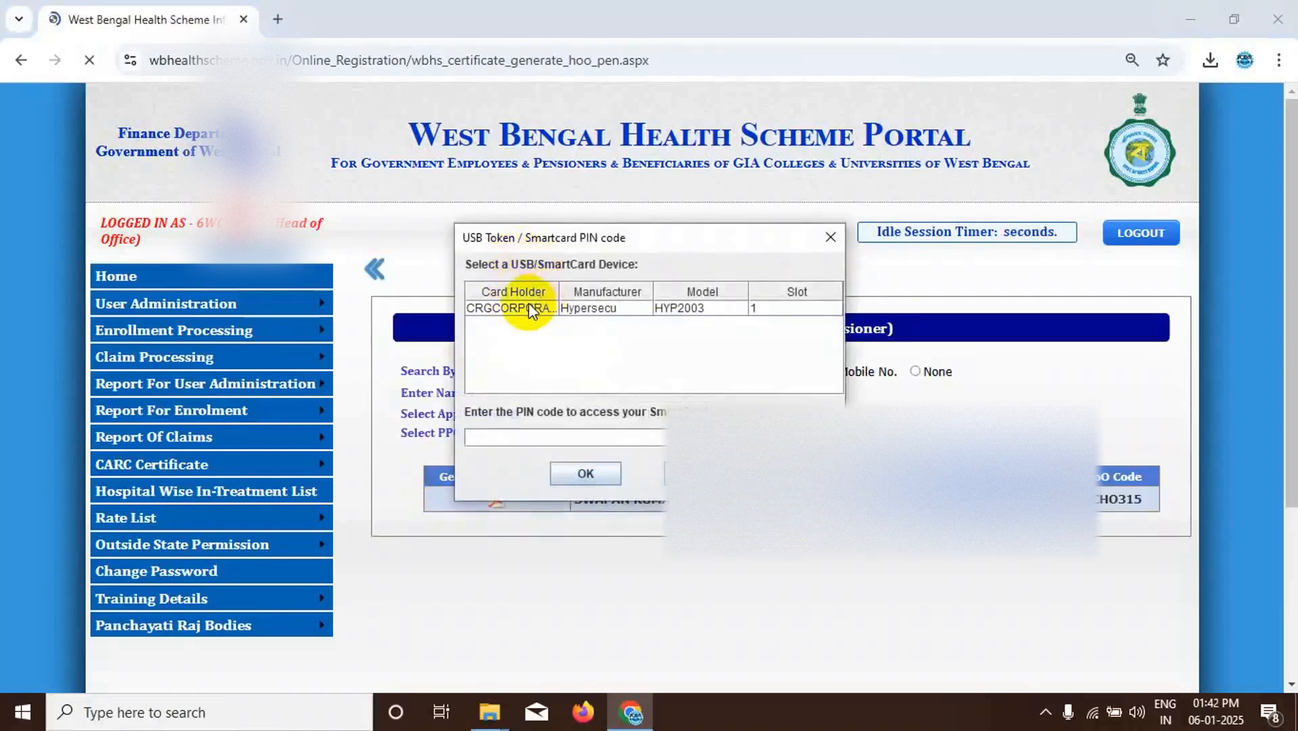
click(527, 307)
click(493, 436)
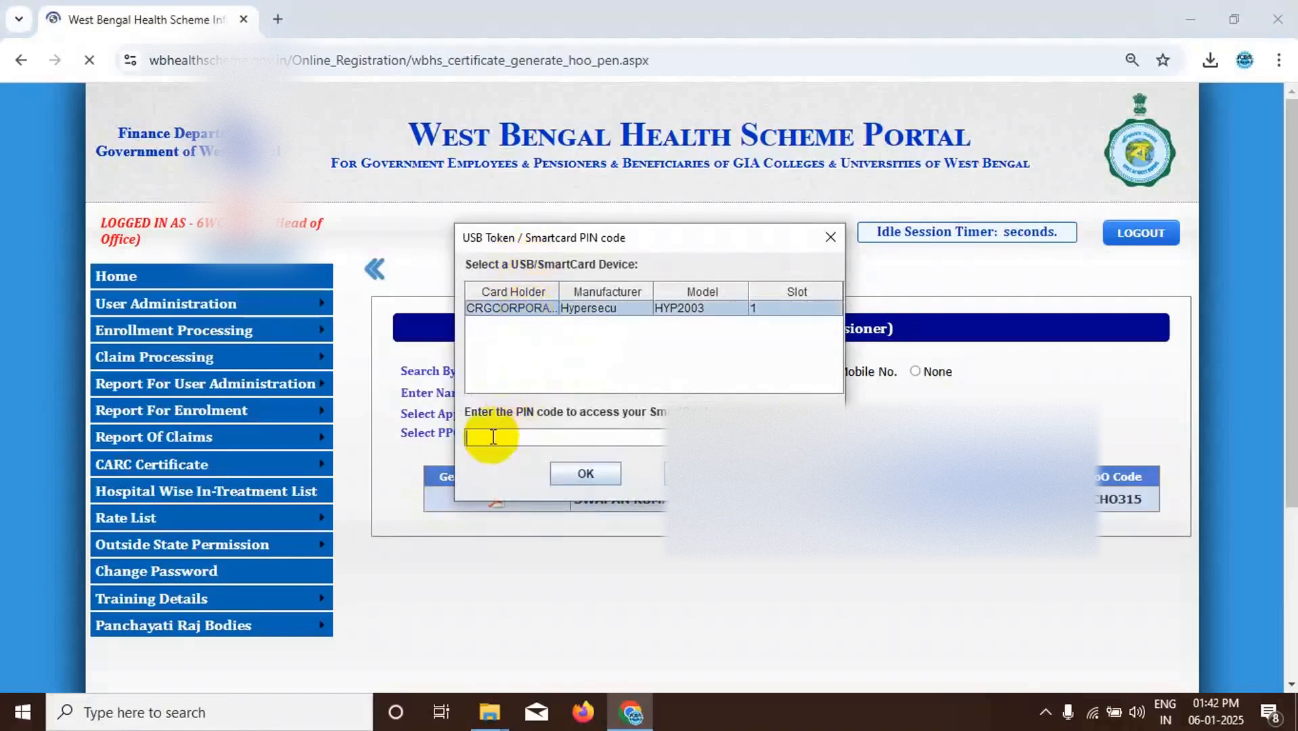
text(••••••••)
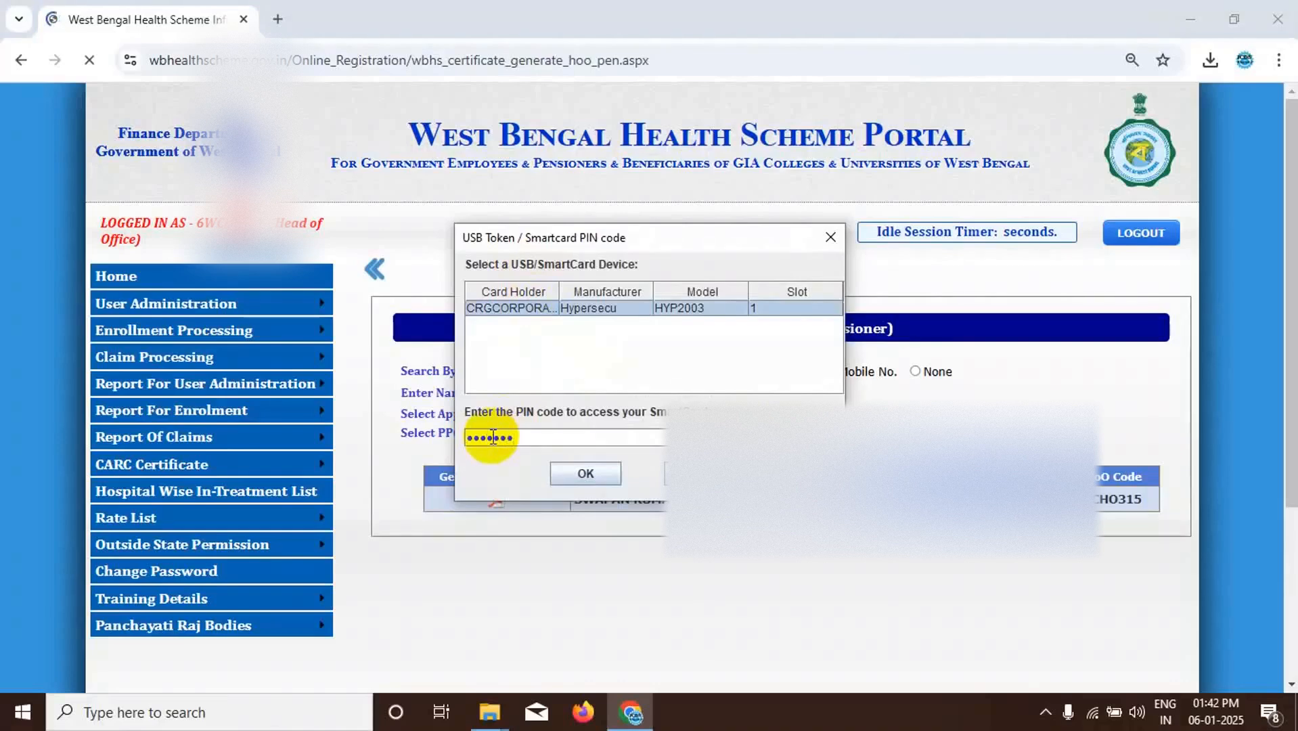
text(•)
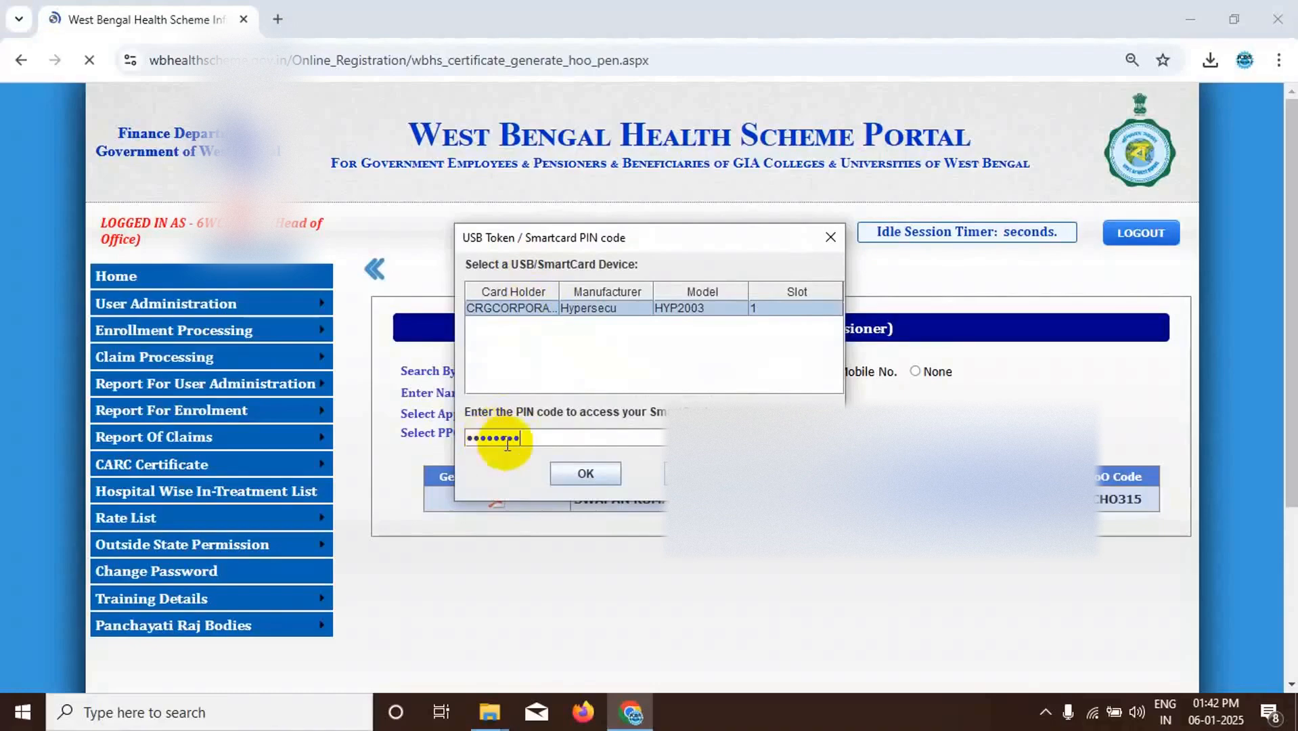
click(587, 474)
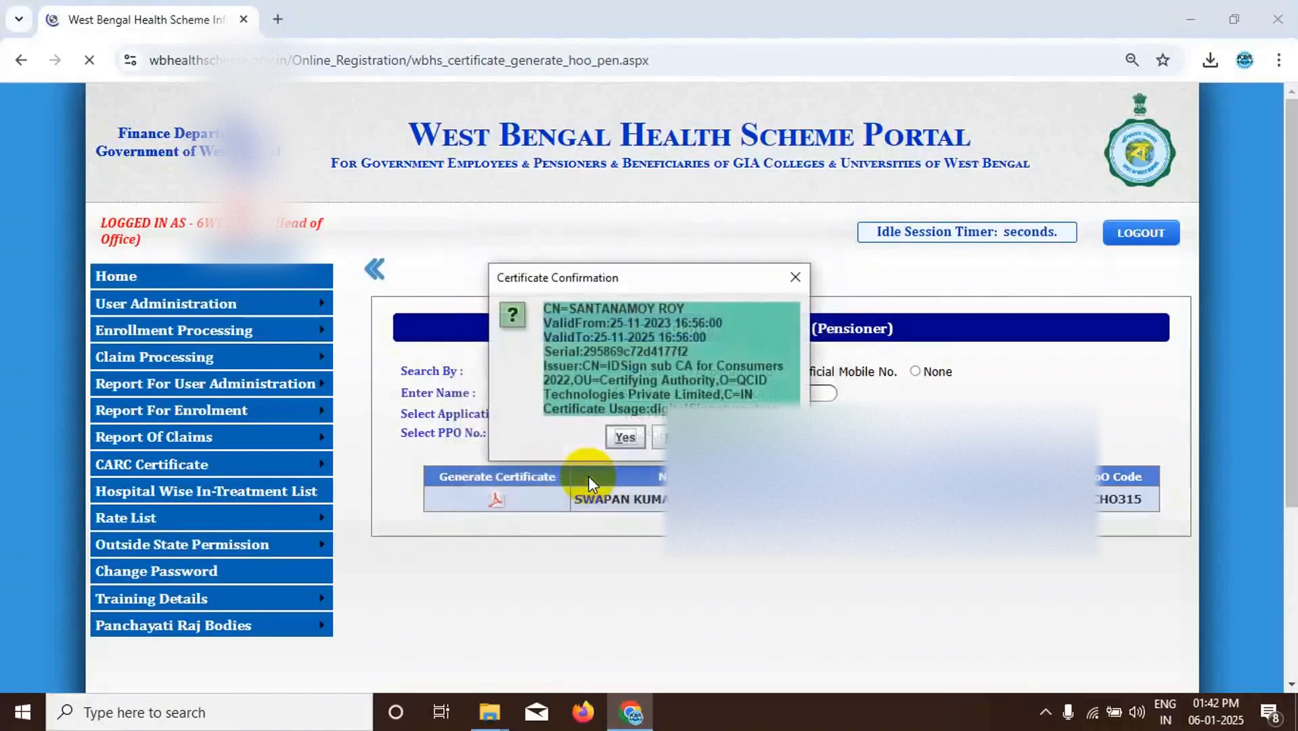
click(628, 438)
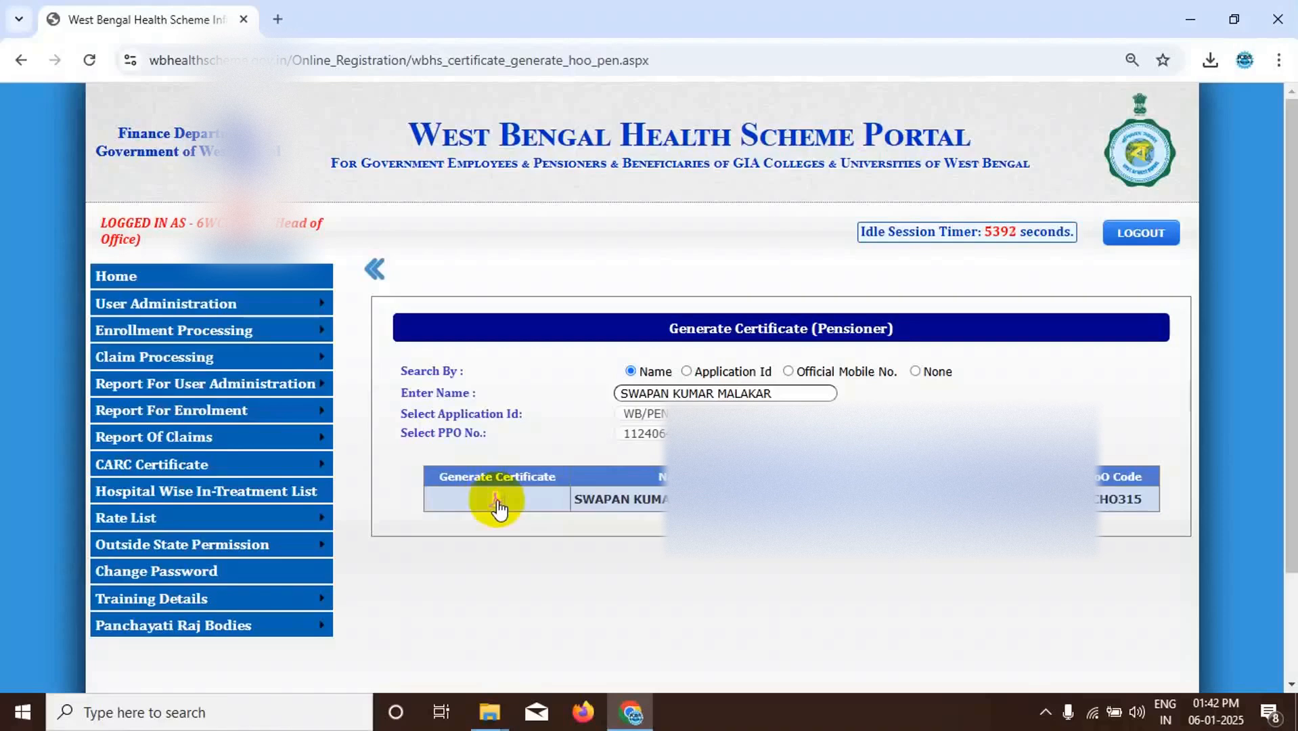
- Download the signed pensioner certificate as a PDF and open the downloaded file
click(497, 501)
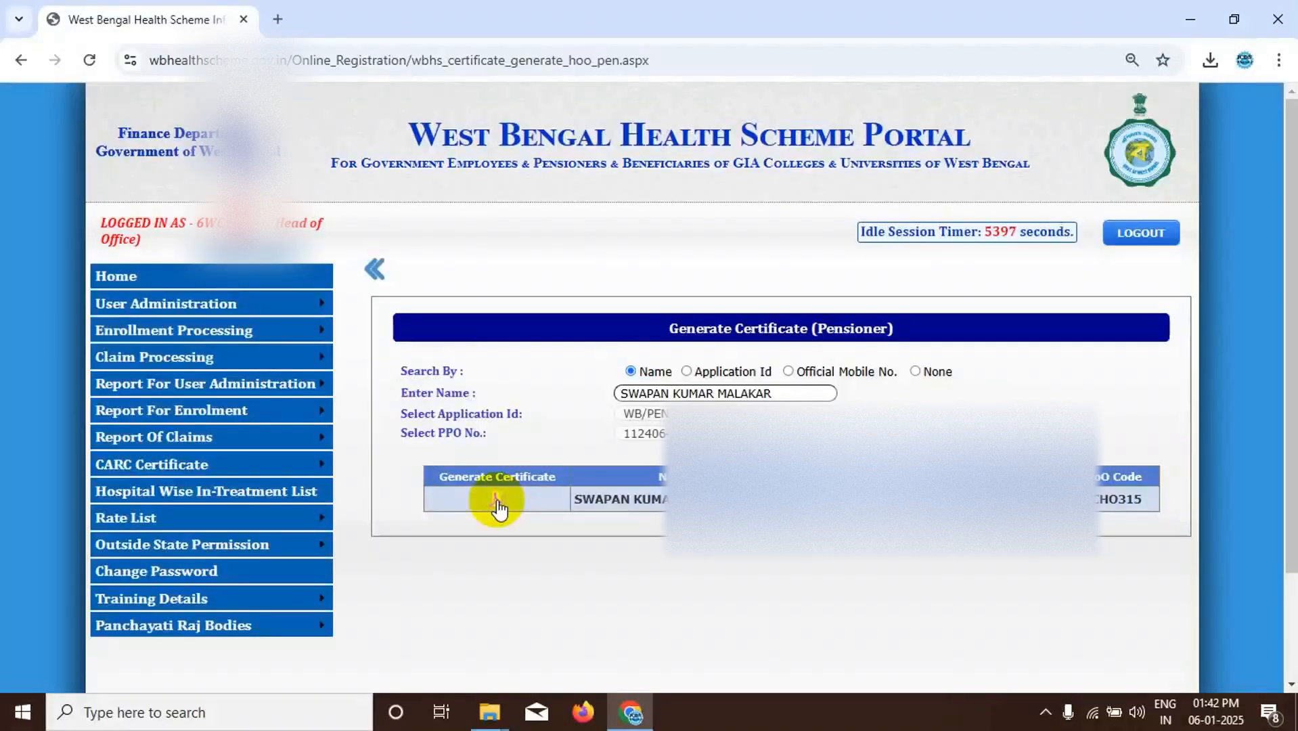
click(1210, 62)
click(641, 628)
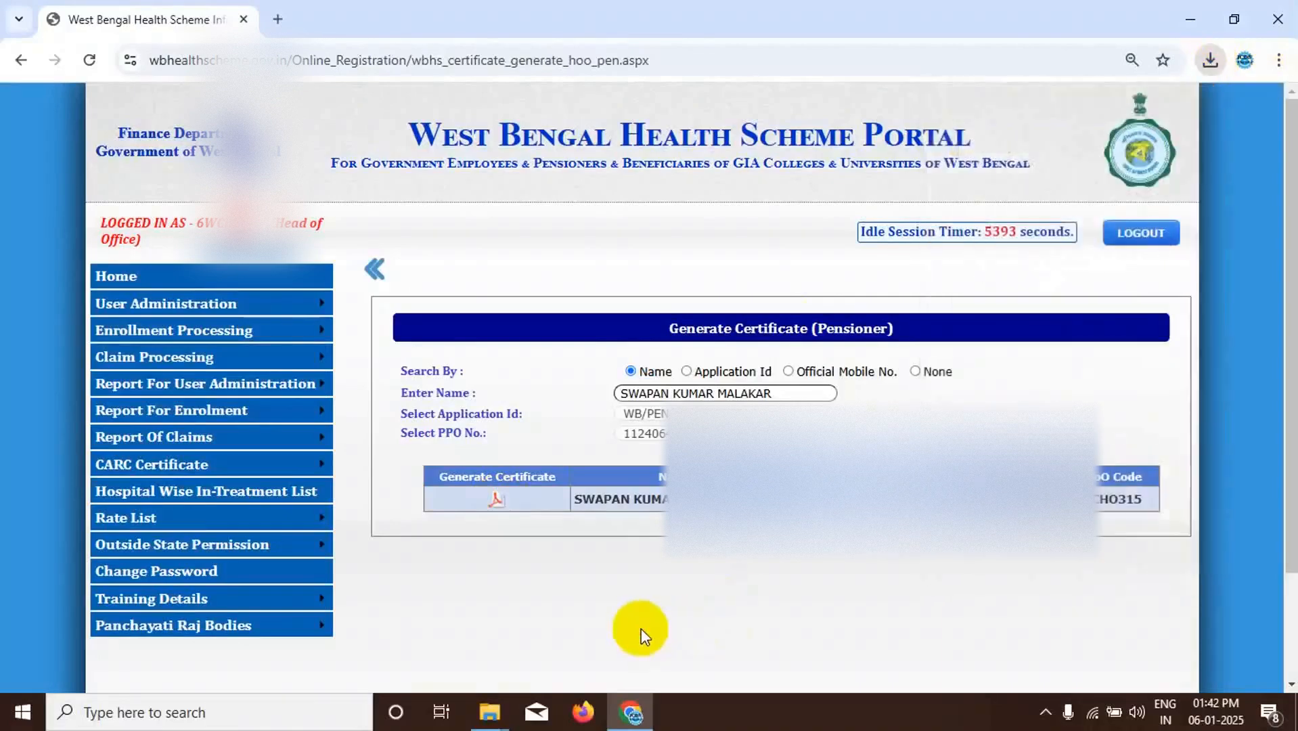
click(497, 500)
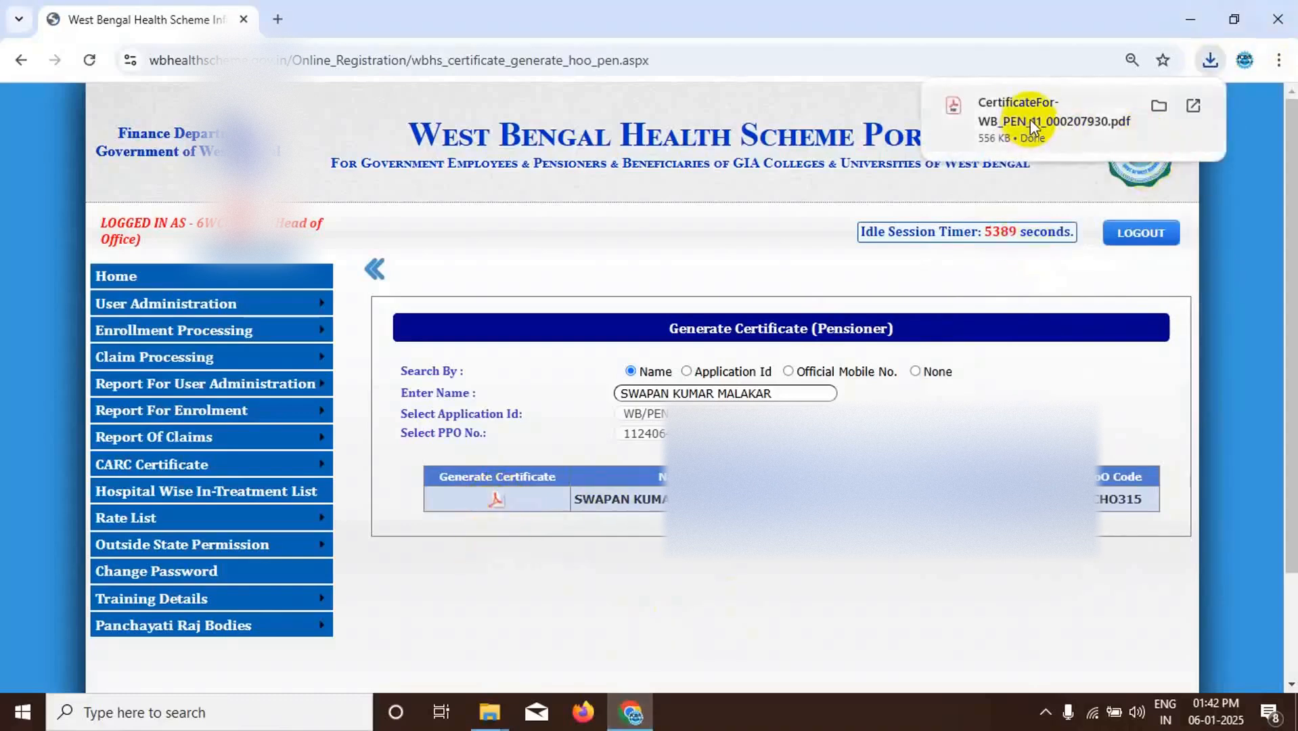
click(1030, 119)
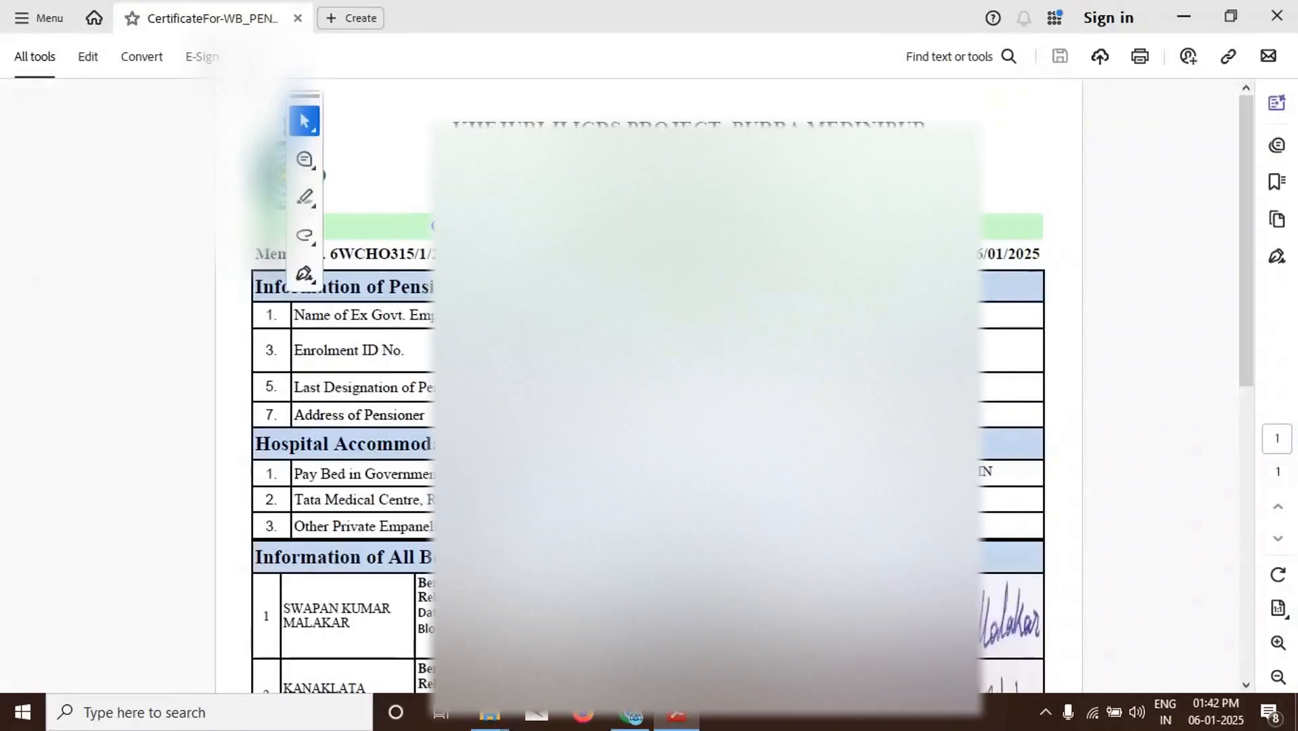
- Examine the certificate's details and digital signature in the PDF, and return to the portal's pensioner certificate generation page in Chrome
scroll(707, 406, down, 7)
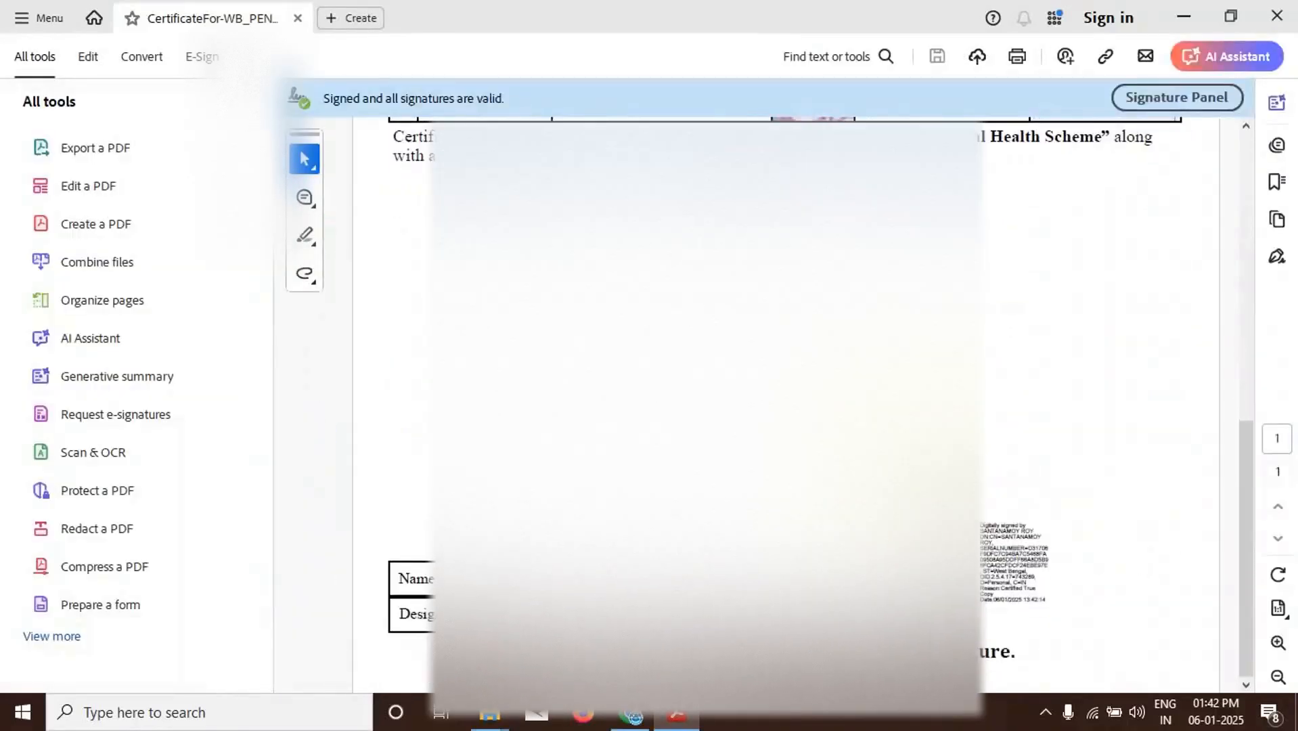
scroll(707, 406, up, 7)
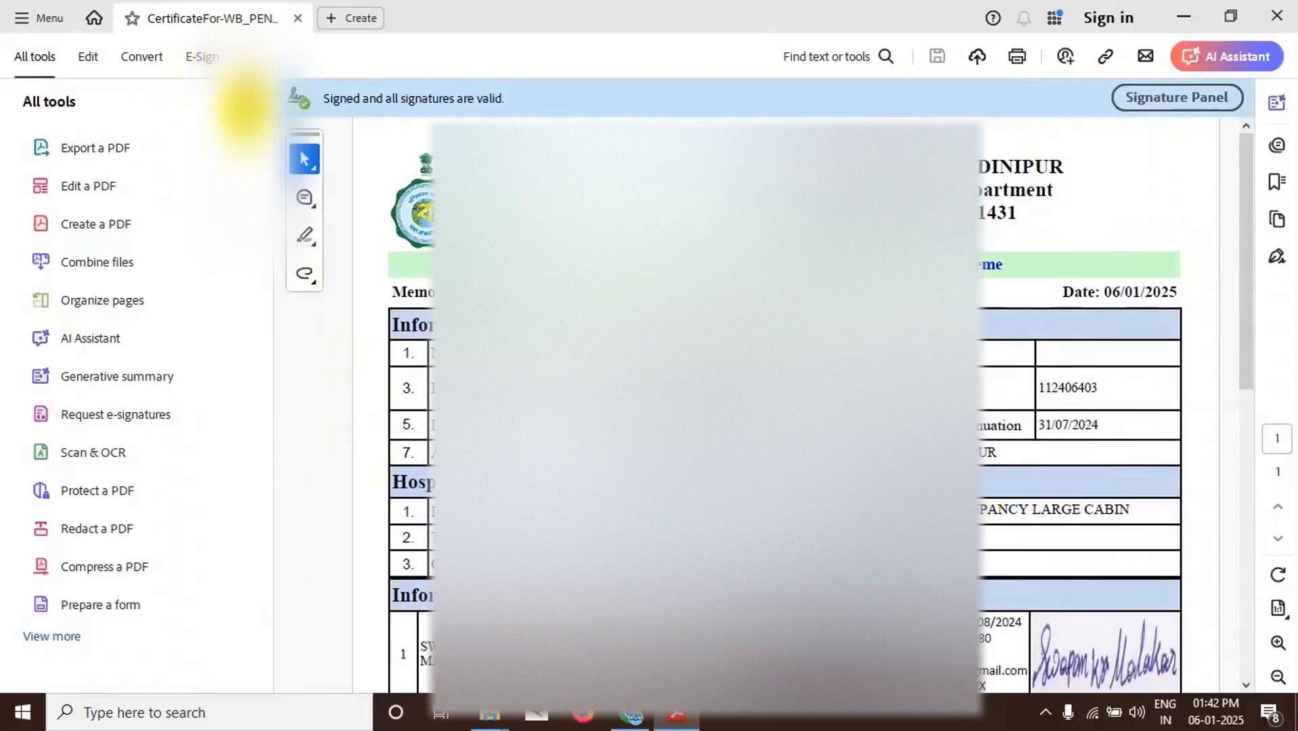
click(245, 103)
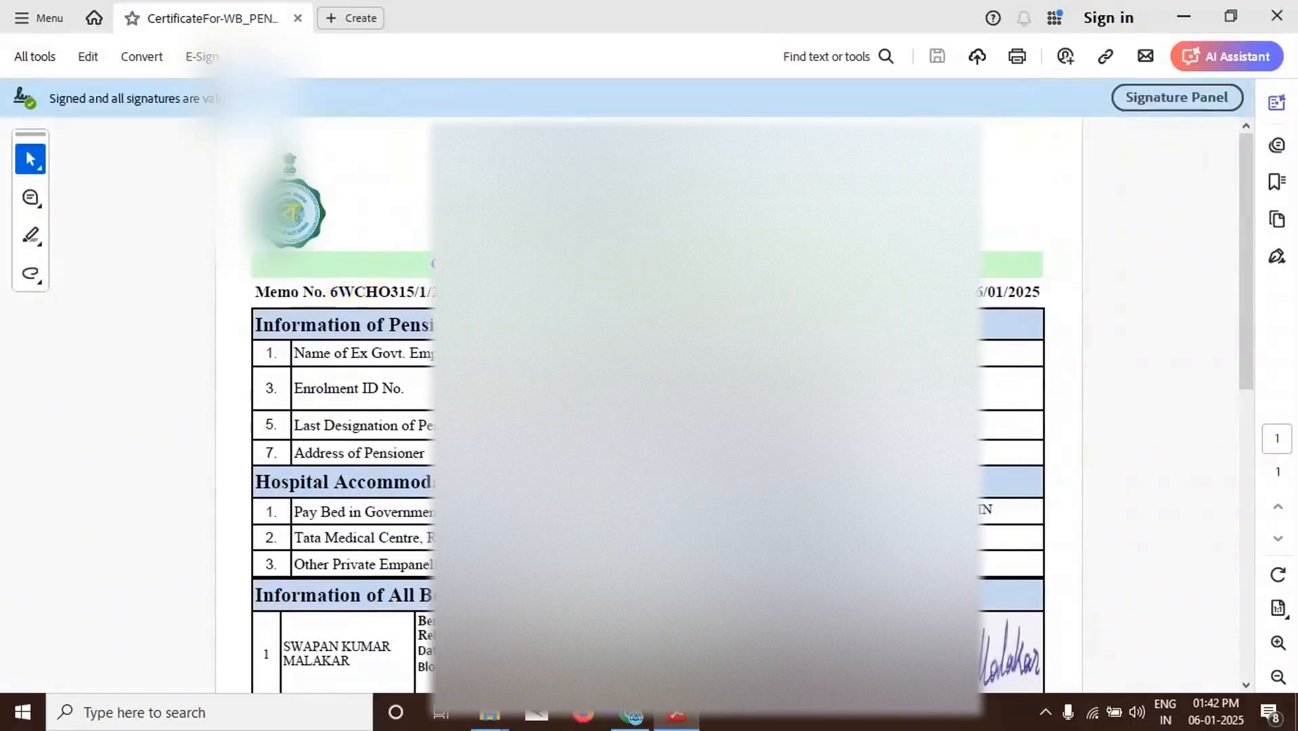
click(633, 720)
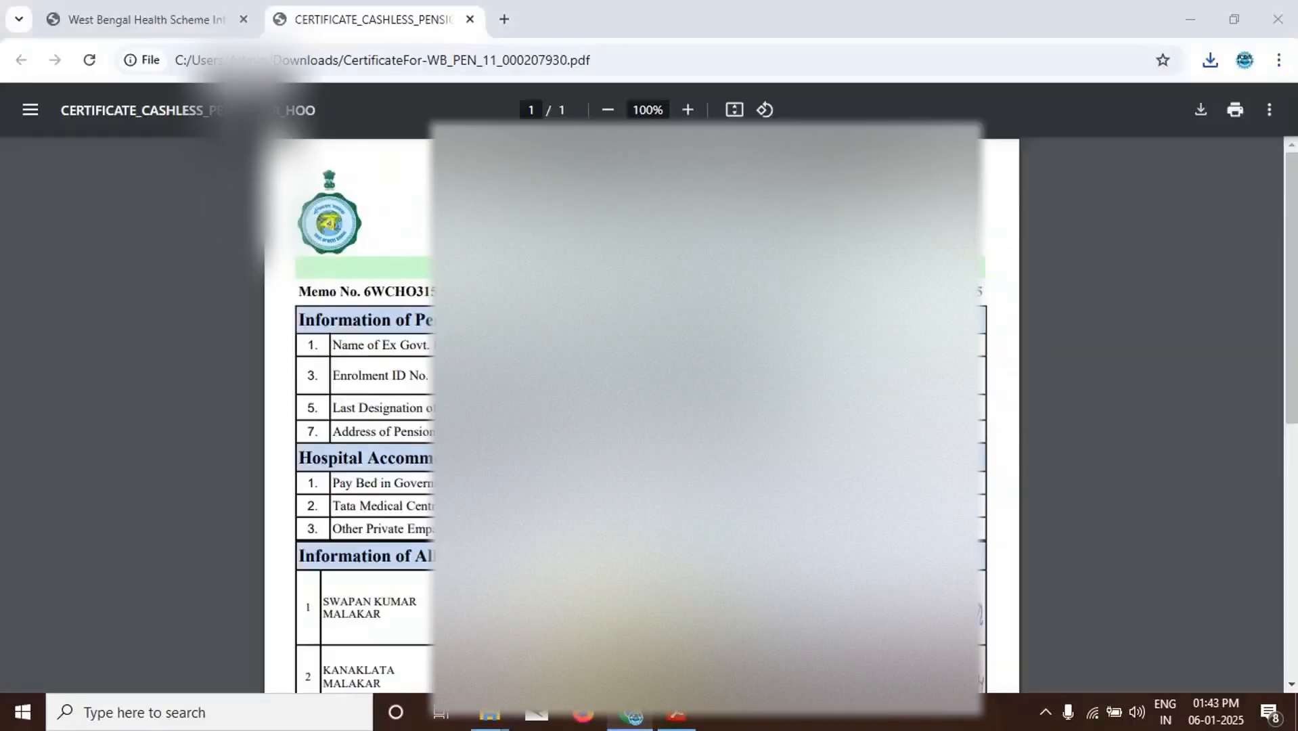
click(148, 19)
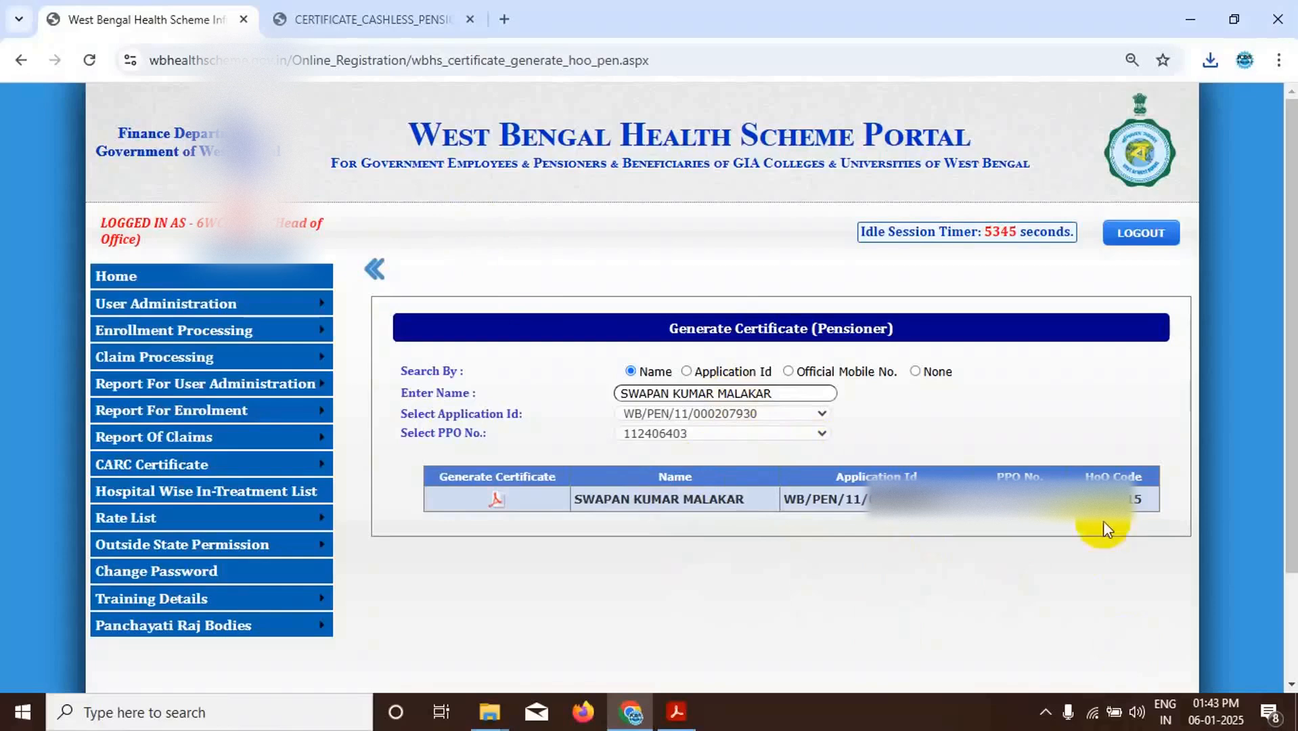
mouse_move(1216, 712)
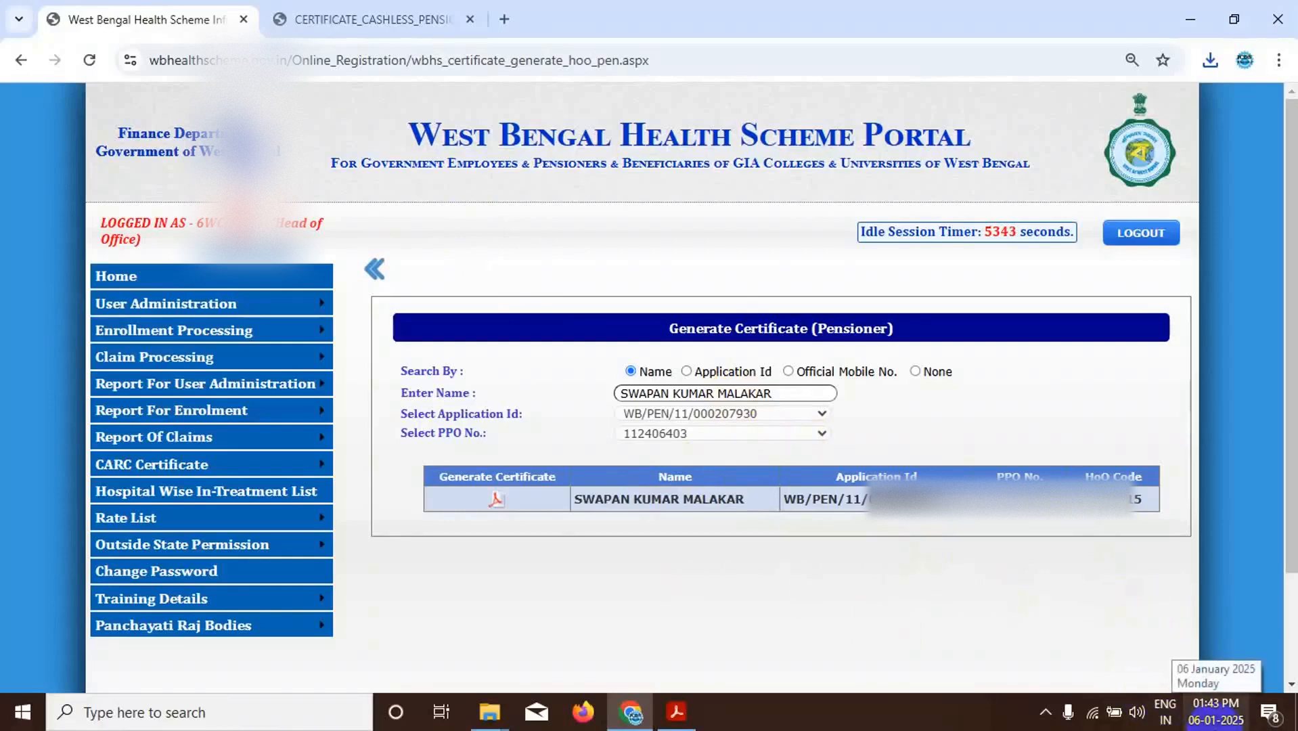